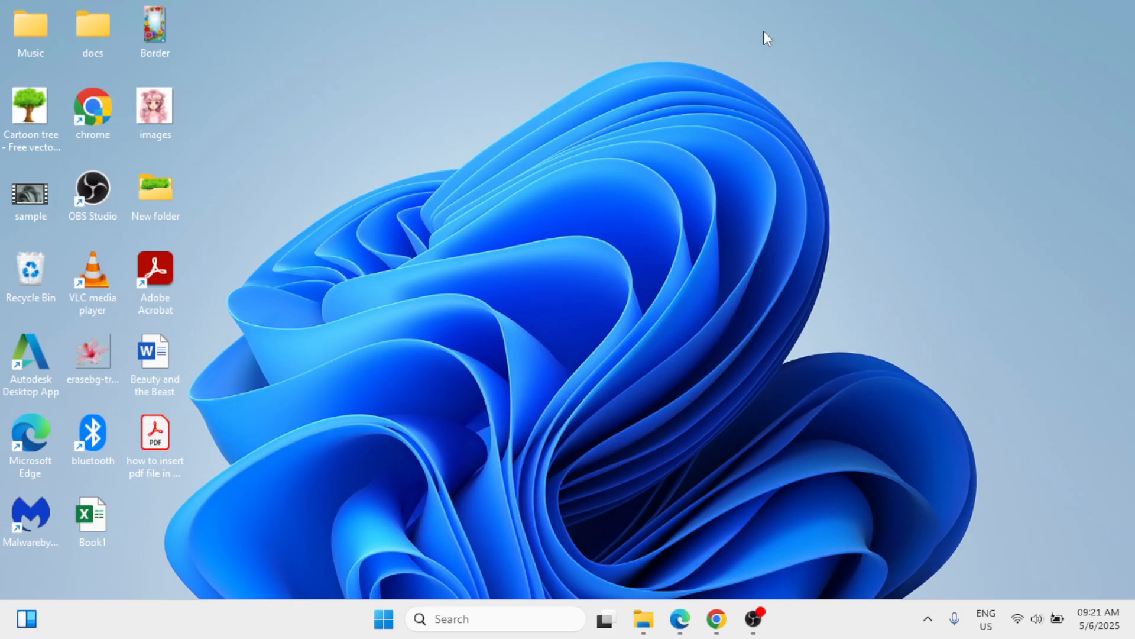
Step: Open Word and create a blank document
{"action": "left_click", "coordinate": [443, 621]}
{"action": "type", "text": "word"}
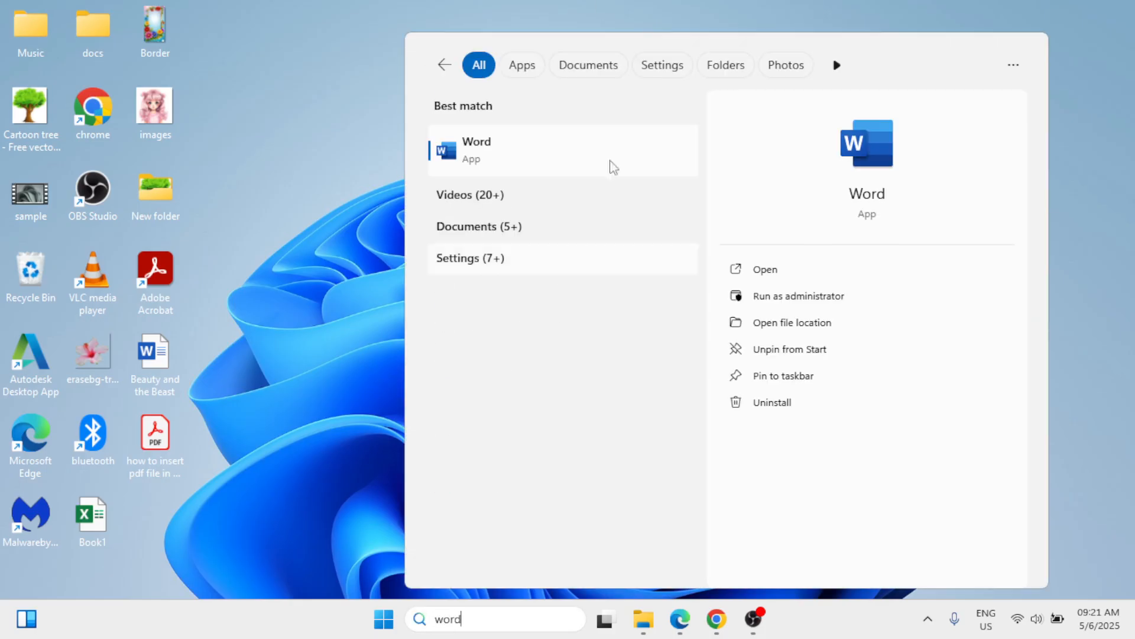
{"action": "left_click", "coordinate": [543, 157]}
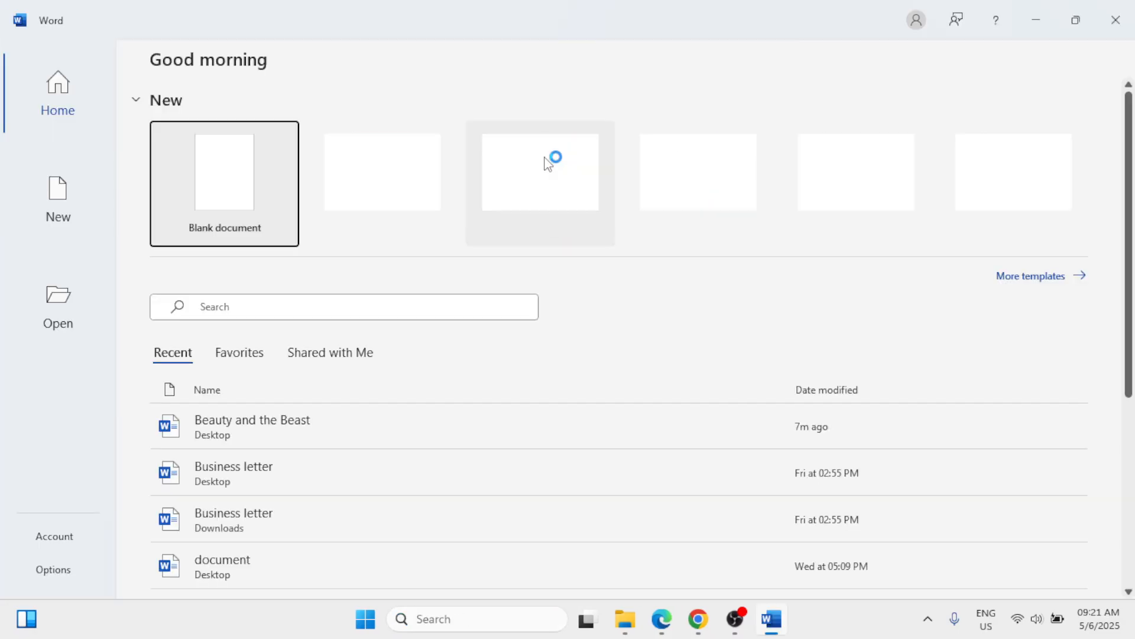
{"action": "left_click", "coordinate": [254, 180]}
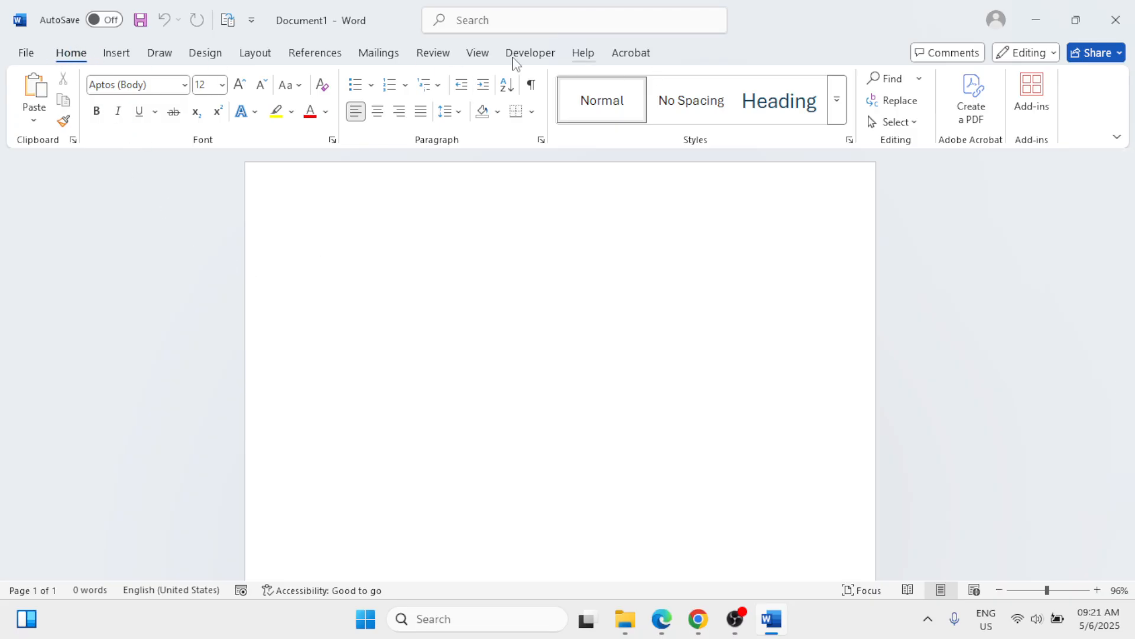
Step: Insert a table with two columns and two rows into the blank document
{"action": "left_click", "coordinate": [112, 57]}
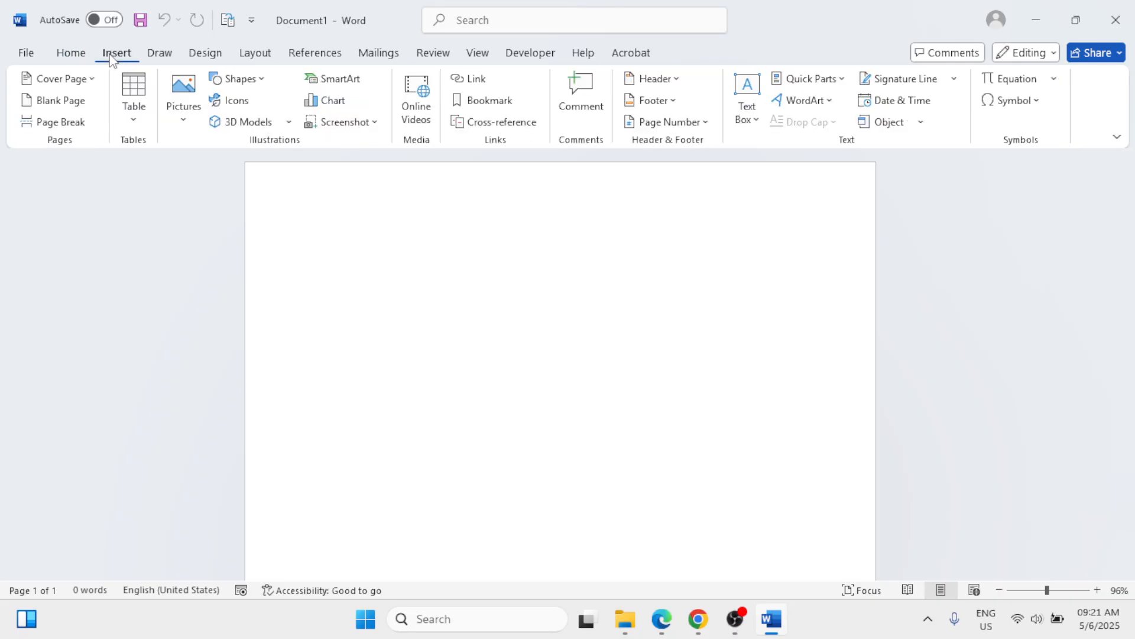
{"action": "left_click", "coordinate": [132, 122]}
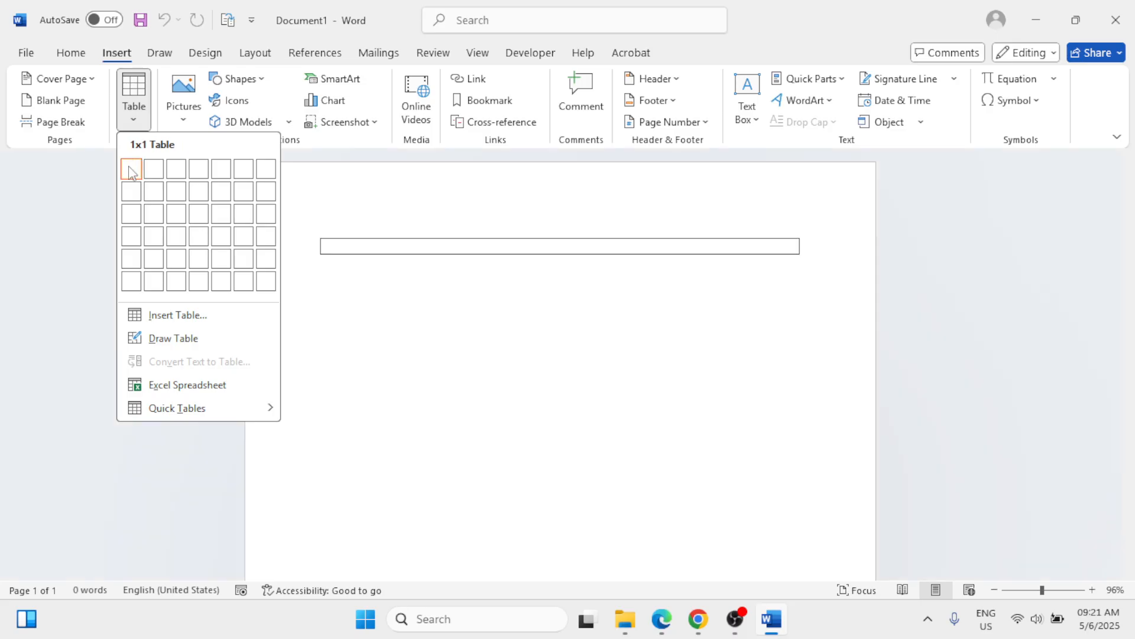
{"action": "left_click", "coordinate": [155, 193]}
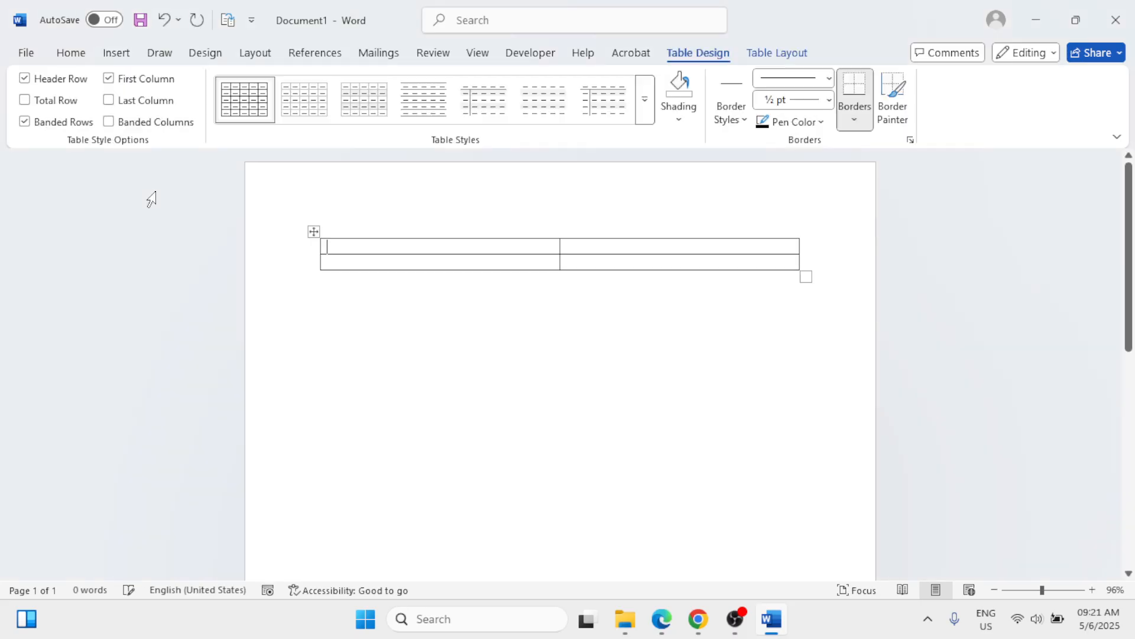
Step: Specify a taller row height for both rows of the whole table in its Table Properties
{"action": "left_click", "coordinate": [311, 231]}
{"action": "right_click", "coordinate": [312, 230]}
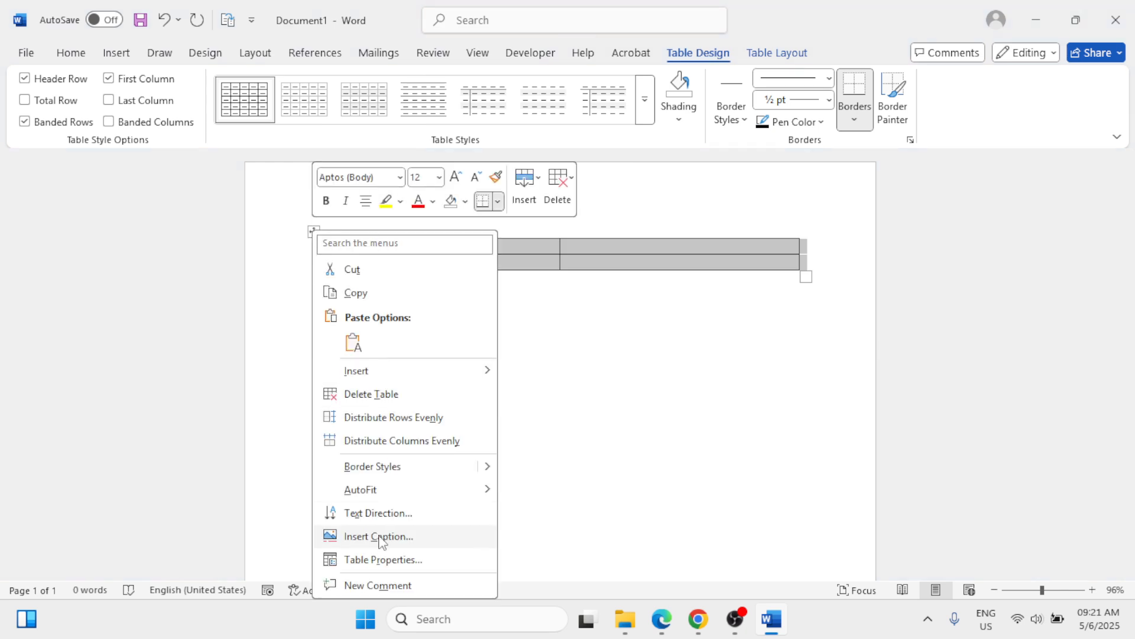
{"action": "left_click", "coordinate": [382, 560]}
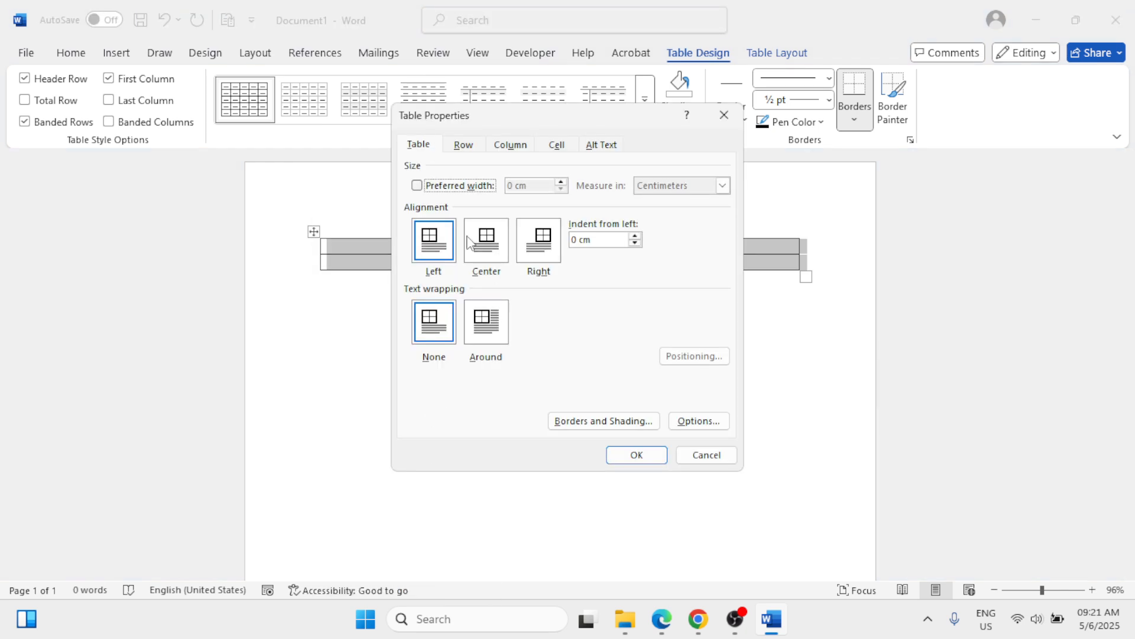
{"action": "left_click", "coordinate": [464, 145]}
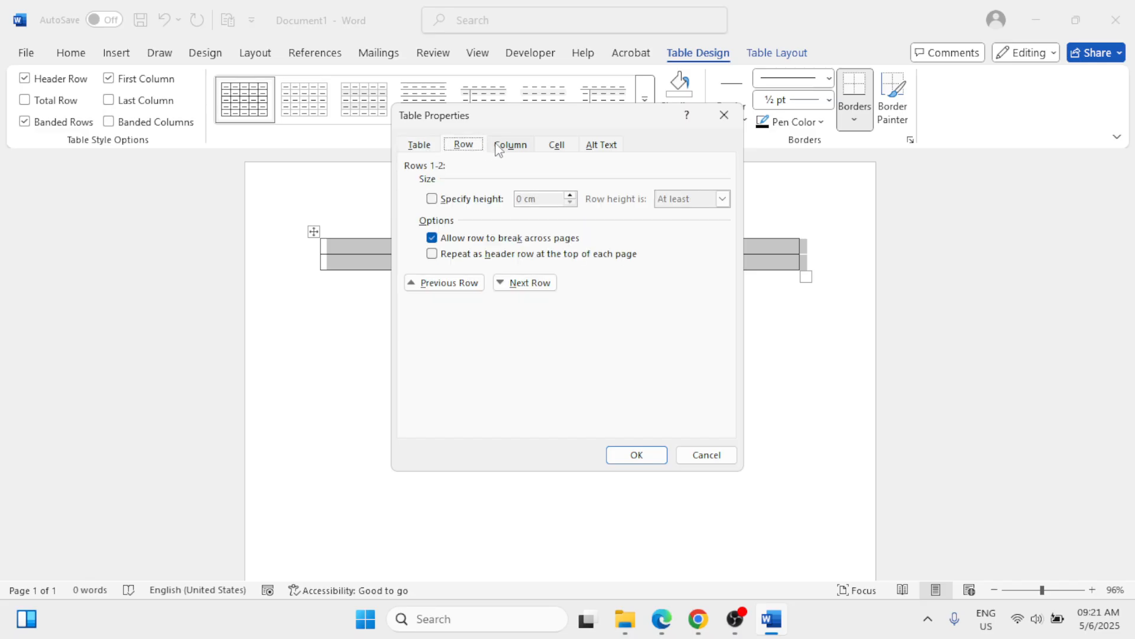
{"action": "left_click", "coordinate": [435, 203]}
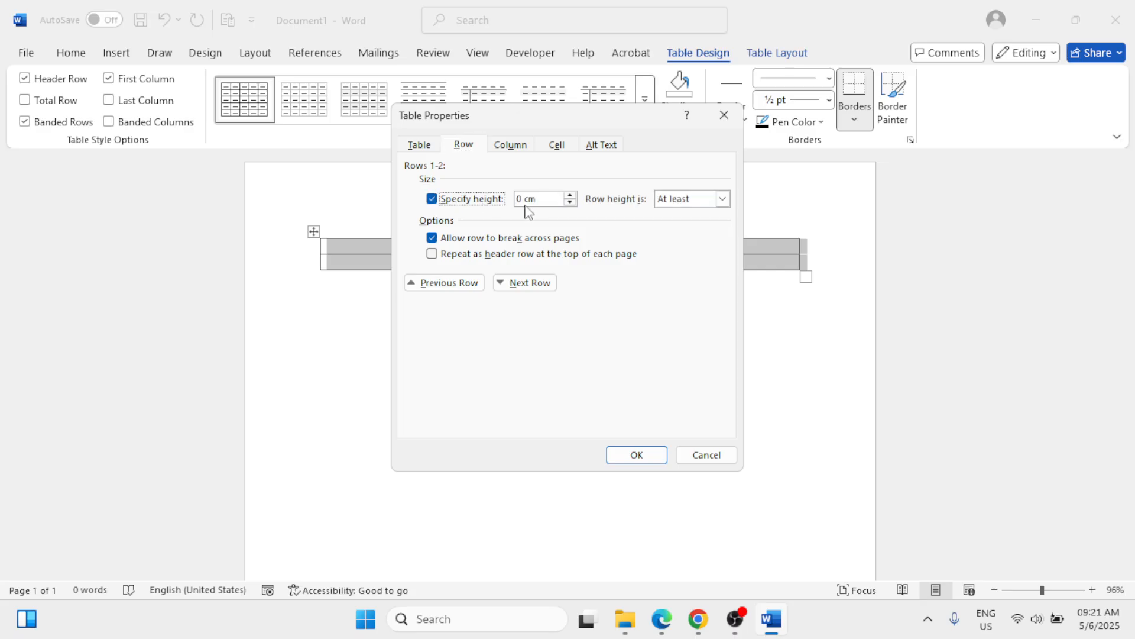
{"action": "left_click", "coordinate": [570, 196]}
{"action": "left_click", "coordinate": [571, 203]}
{"action": "left_click", "coordinate": [636, 456]}
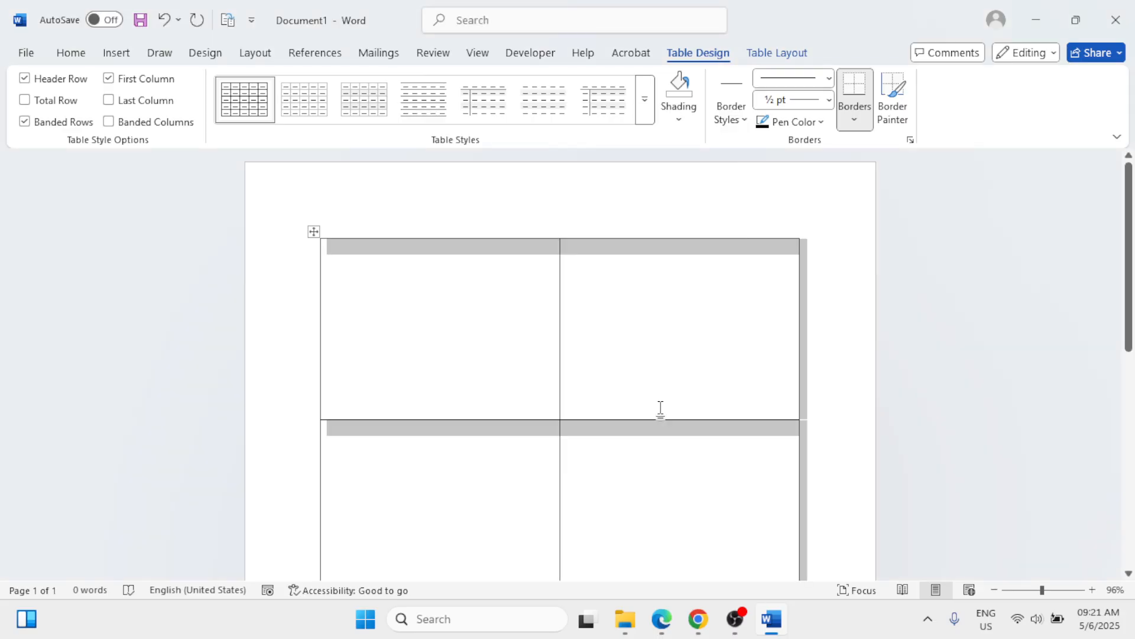
Step: Insert the hibiscus flower shortcut image from the Pictures folder into the first cell of the table
{"action": "left_click", "coordinate": [651, 362]}
{"action": "scroll", "coordinate": [651, 361], "scroll_direction": "down", "scroll_amount": 3}
{"action": "scroll", "coordinate": [652, 362], "scroll_direction": "up", "scroll_amount": 3}
{"action": "scroll", "coordinate": [651, 362], "scroll_direction": "down", "scroll_amount": 1}
{"action": "scroll", "coordinate": [652, 362], "scroll_direction": "up", "scroll_amount": 1}
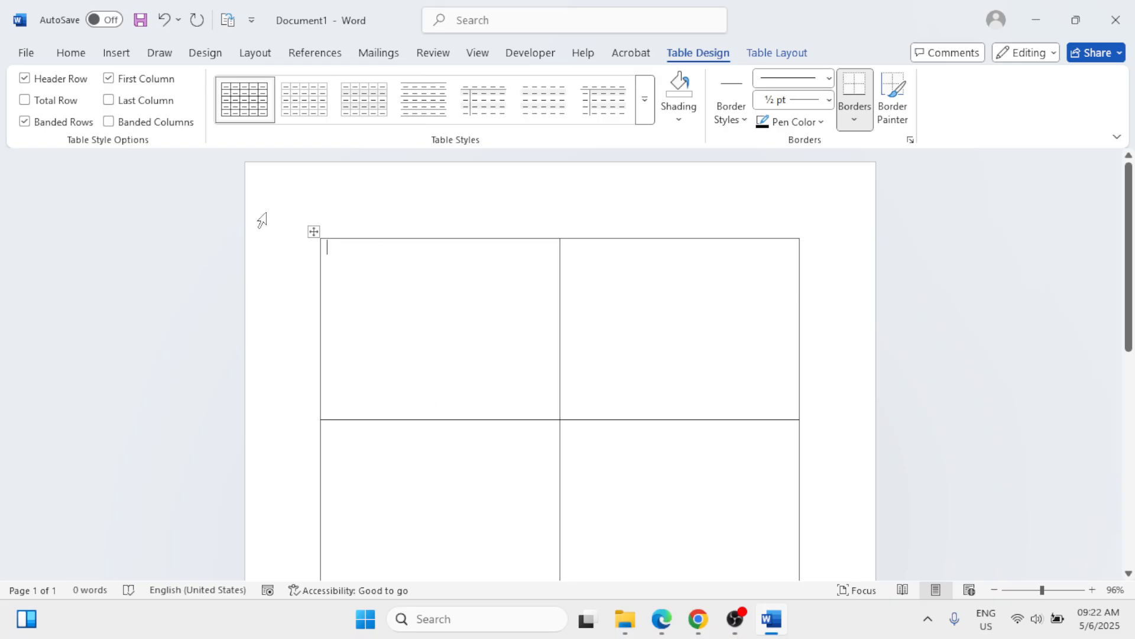
{"action": "left_click", "coordinate": [117, 53]}
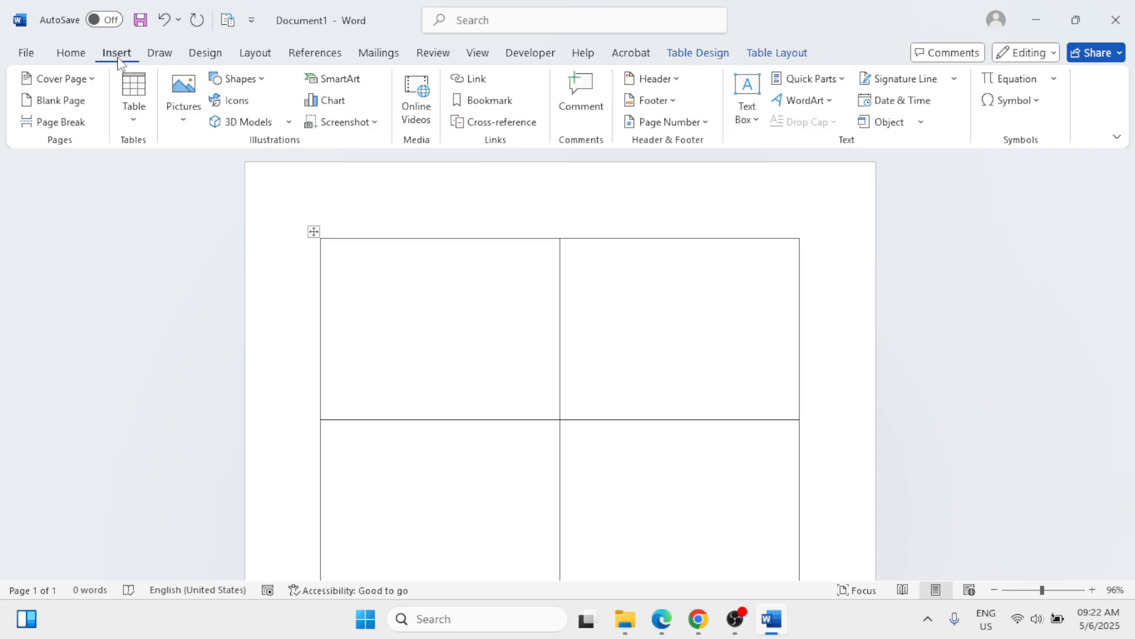
{"action": "left_click", "coordinate": [183, 122]}
{"action": "left_click", "coordinate": [225, 170]}
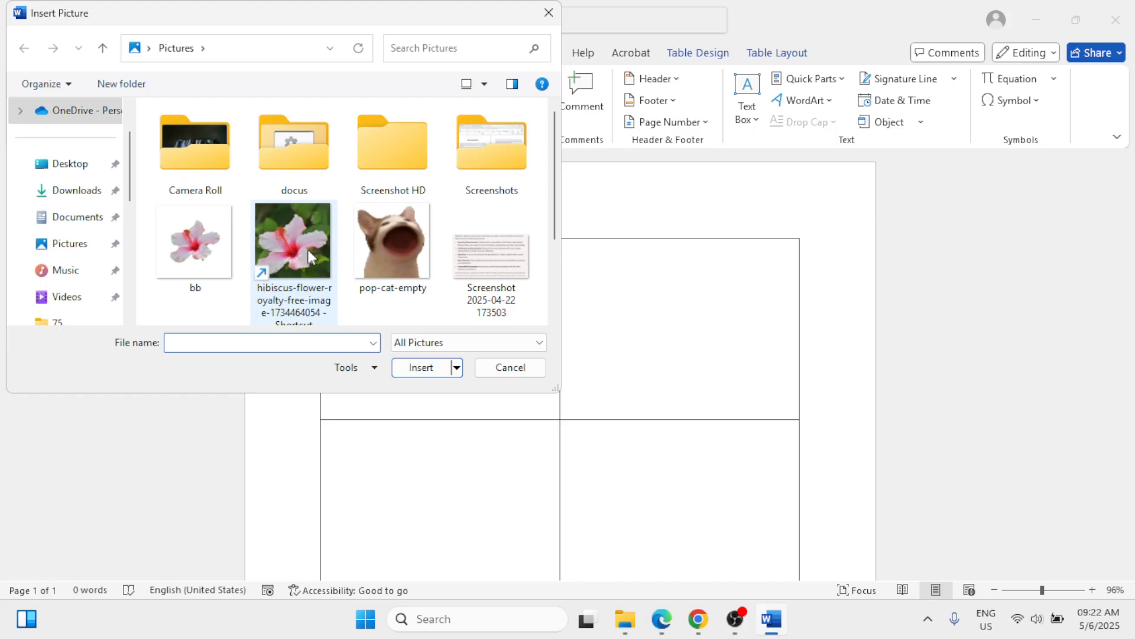
{"action": "left_click", "coordinate": [303, 240]}
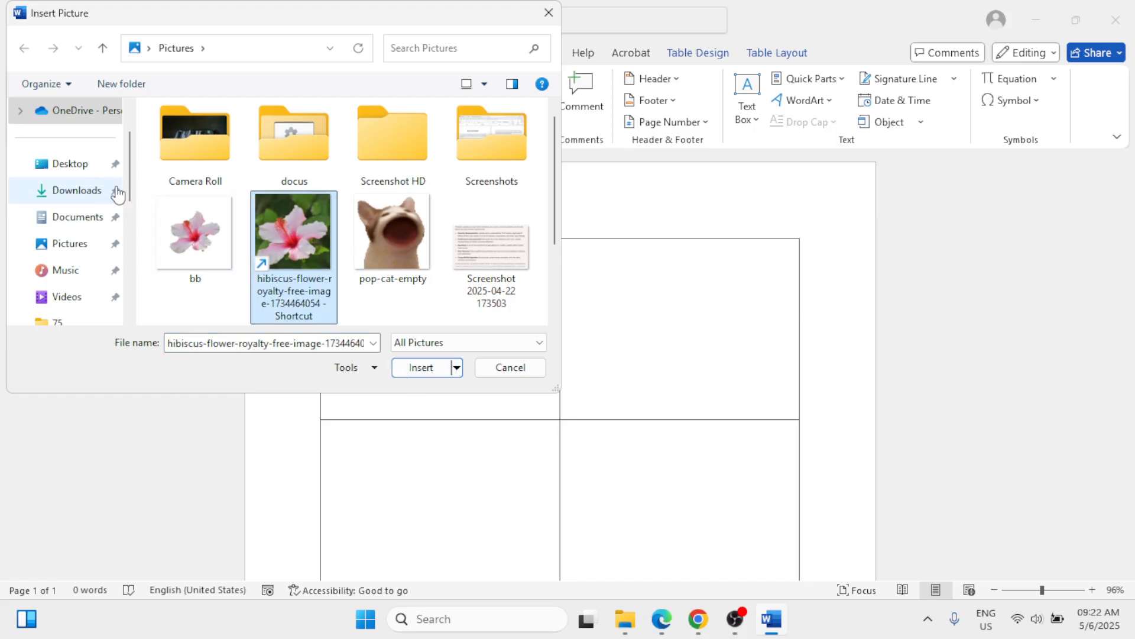
{"action": "left_click", "coordinate": [417, 370]}
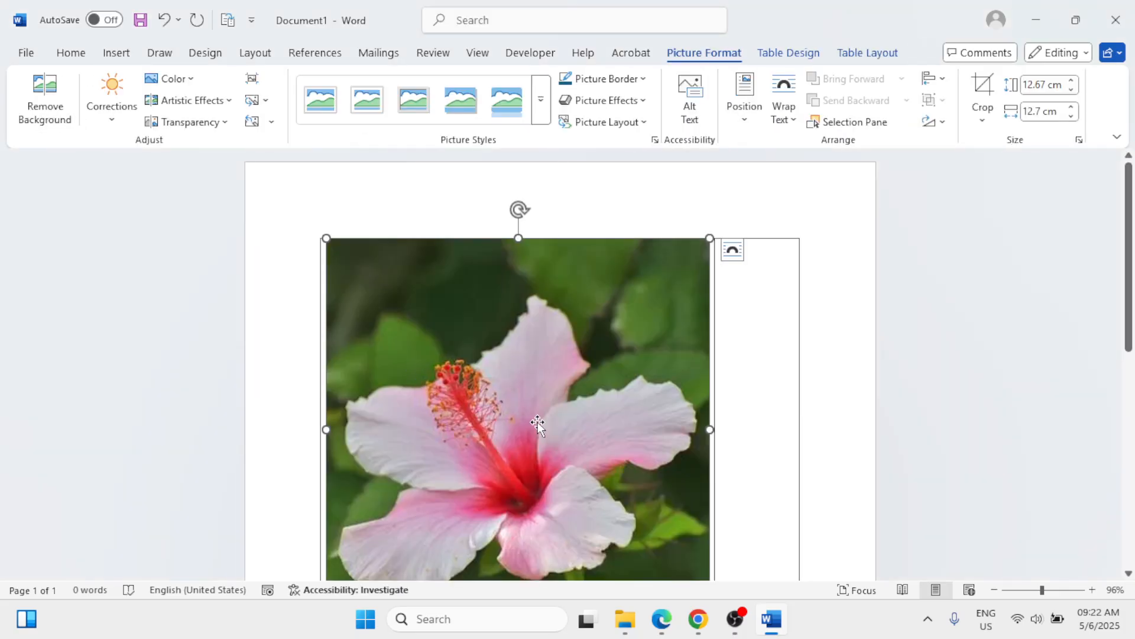
Step: Reduce the hibiscus picture proportionally to a height of 6.9 cm
{"action": "scroll", "coordinate": [588, 399], "scroll_direction": "down", "scroll_amount": 2}
{"action": "scroll", "coordinate": [587, 399], "scroll_direction": "up", "scroll_amount": 2}
{"action": "scroll", "coordinate": [588, 399], "scroll_direction": "down", "scroll_amount": 2}
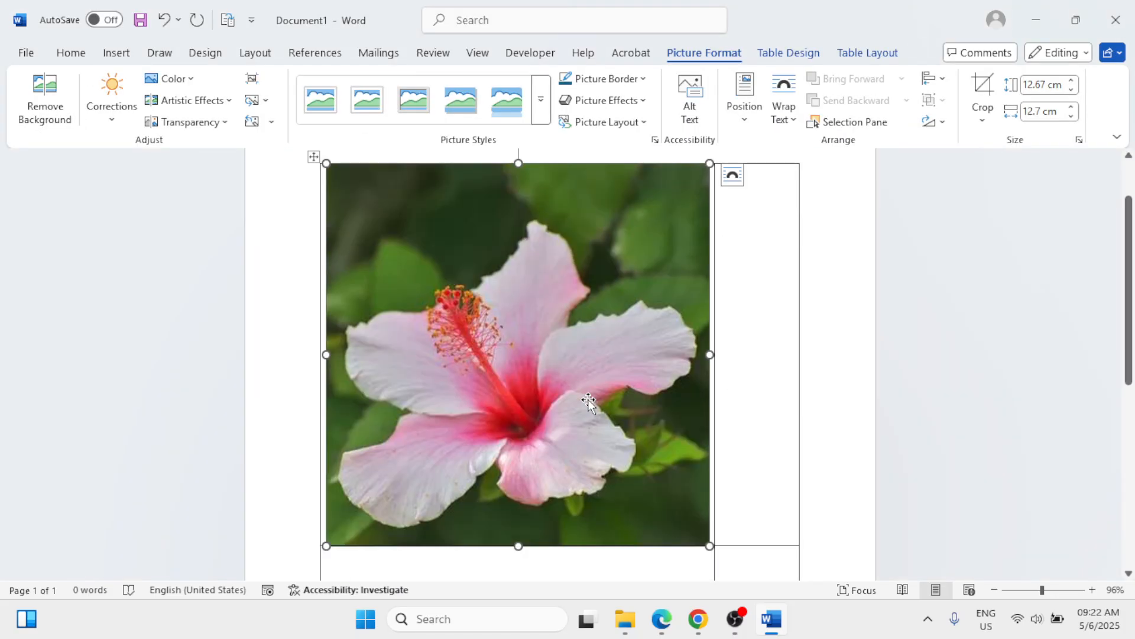
{"action": "scroll", "coordinate": [588, 401], "scroll_direction": "up", "scroll_amount": 2}
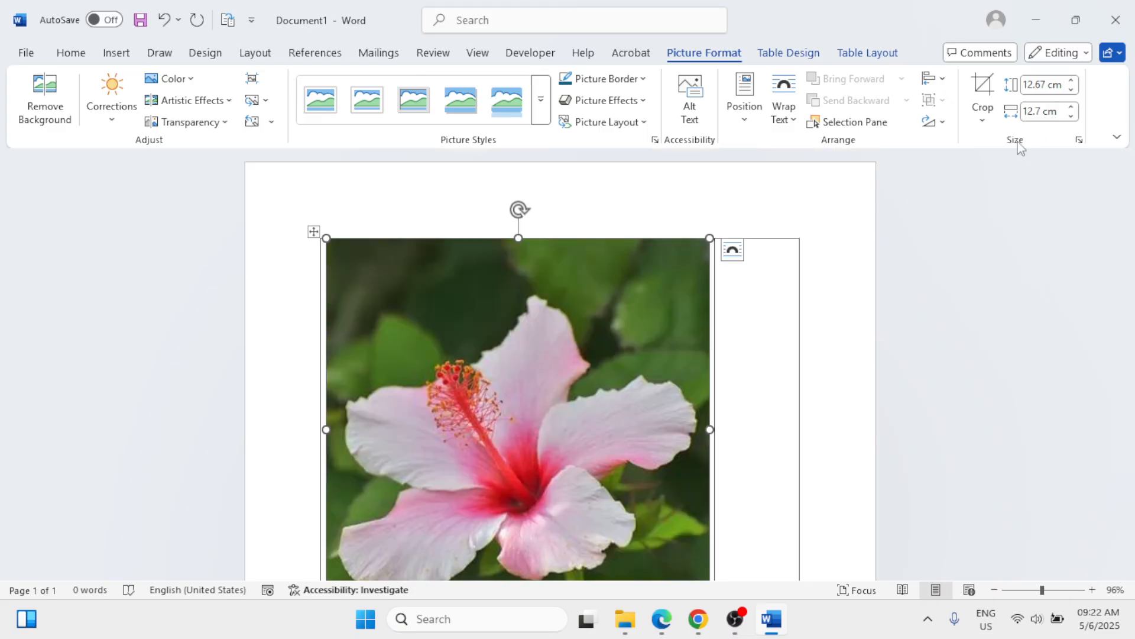
{"action": "left_click", "coordinate": [1071, 89]}
{"action": "left_click", "coordinate": [1071, 89]}
{"action": "left_click", "coordinate": [1071, 90]}
{"action": "left_click", "coordinate": [1071, 89]}
{"action": "left_click", "coordinate": [1071, 90]}
{"action": "left_click", "coordinate": [1071, 90]}
{"action": "left_click", "coordinate": [1071, 89]}
{"action": "left_click", "coordinate": [1071, 89]}
{"action": "left_click", "coordinate": [1071, 90]}
{"action": "left_click", "coordinate": [1071, 89]}
{"action": "left_click", "coordinate": [1070, 90]}
{"action": "left_click", "coordinate": [1071, 90]}
{"action": "left_click", "coordinate": [1071, 89]}
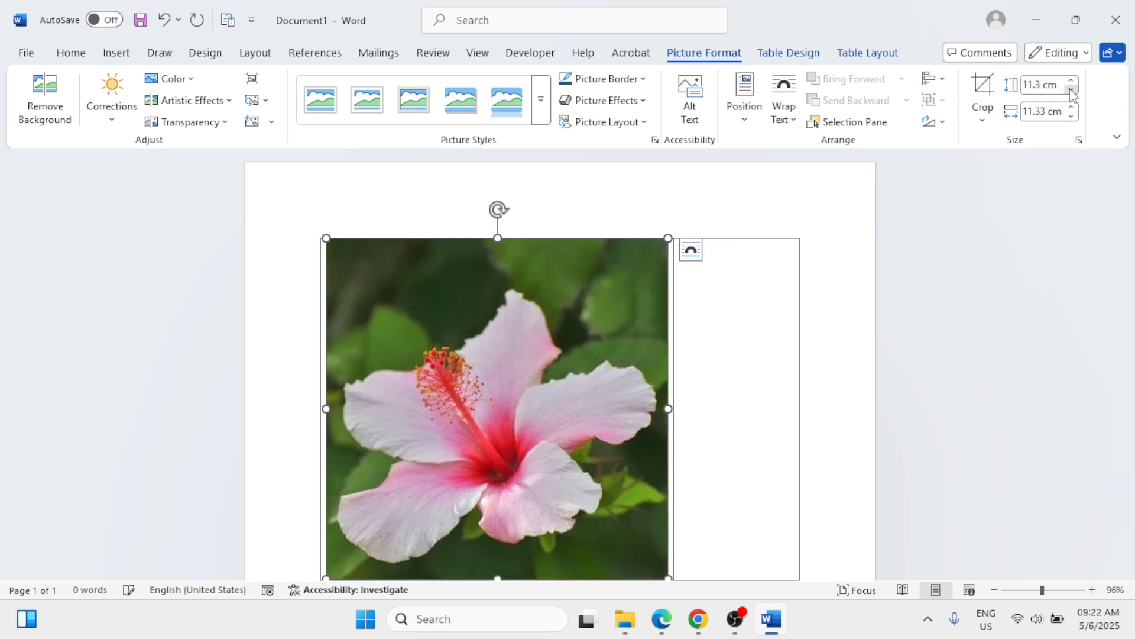
{"action": "left_click", "coordinate": [1070, 90]}
{"action": "left_click", "coordinate": [1071, 89]}
{"action": "left_click", "coordinate": [1071, 89]}
{"action": "left_click", "coordinate": [1070, 89]}
{"action": "left_click", "coordinate": [1071, 89]}
{"action": "left_click", "coordinate": [1071, 89]}
{"action": "left_click", "coordinate": [1071, 89]}
{"action": "left_click", "coordinate": [1071, 89]}
{"action": "left_click", "coordinate": [1071, 90]}
{"action": "left_click", "coordinate": [1071, 89]}
{"action": "left_click", "coordinate": [1071, 89]}
{"action": "left_click", "coordinate": [1071, 90]}
{"action": "left_click", "coordinate": [1071, 90]}
{"action": "left_click", "coordinate": [1071, 90]}
{"action": "left_click", "coordinate": [1071, 89]}
{"action": "left_click", "coordinate": [1071, 89]}
{"action": "left_click", "coordinate": [1071, 89]}
{"action": "left_click", "coordinate": [1071, 89]}
{"action": "left_click", "coordinate": [1071, 89]}
{"action": "left_click", "coordinate": [1070, 89]}
{"action": "left_click", "coordinate": [1071, 89]}
{"action": "left_click", "coordinate": [1071, 90]}
{"action": "left_click", "coordinate": [1071, 89]}
{"action": "left_click", "coordinate": [1071, 90]}
{"action": "left_click", "coordinate": [1071, 89]}
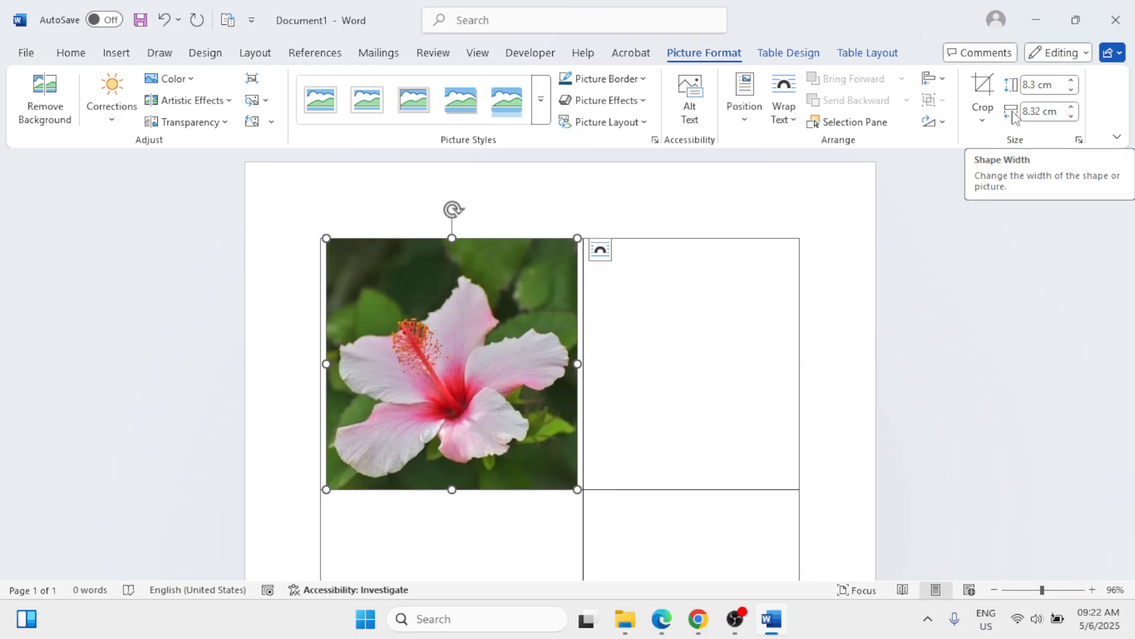
{"action": "left_click", "coordinate": [1071, 90]}
{"action": "left_click", "coordinate": [1071, 89]}
{"action": "left_click", "coordinate": [1071, 89]}
{"action": "left_click", "coordinate": [1071, 90]}
{"action": "left_click", "coordinate": [1071, 89]}
{"action": "left_click", "coordinate": [1071, 89]}
{"action": "left_click", "coordinate": [1071, 90]}
{"action": "left_click", "coordinate": [1070, 90]}
{"action": "left_click", "coordinate": [1071, 90]}
{"action": "left_click", "coordinate": [1071, 90]}
{"action": "left_click", "coordinate": [1071, 89]}
{"action": "left_click", "coordinate": [1070, 90]}
{"action": "left_click", "coordinate": [1071, 89]}
{"action": "left_click", "coordinate": [1070, 89]}
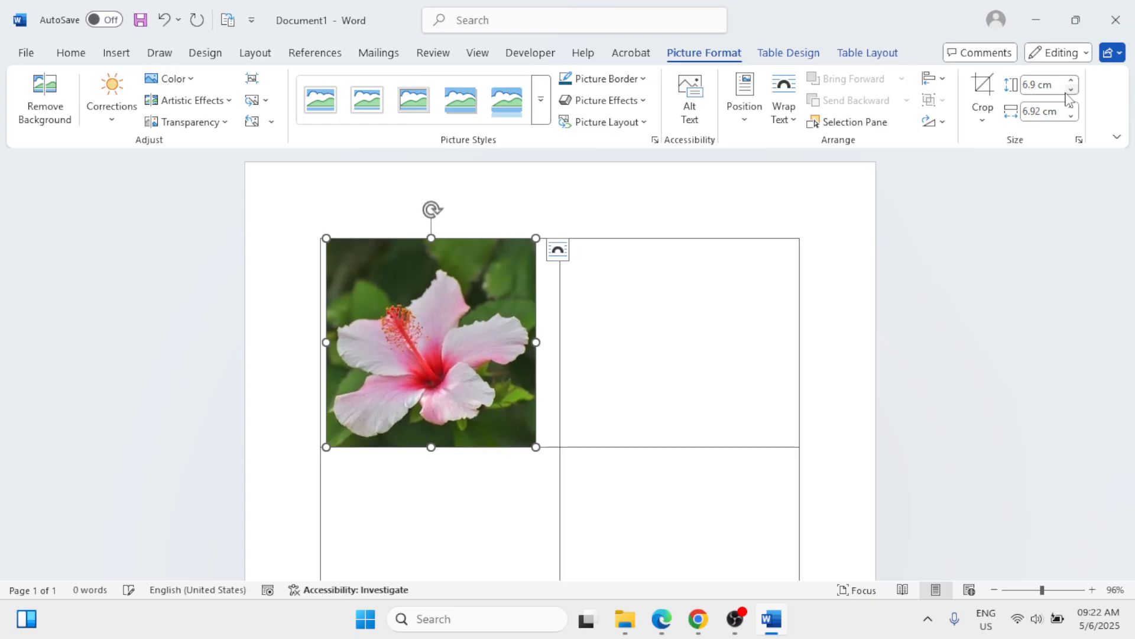
Step: Reduce the hibiscus picture proportionally to a width of 6 cm
{"action": "scroll", "coordinate": [923, 324], "scroll_direction": "down", "scroll_amount": 3}
{"action": "scroll", "coordinate": [923, 324], "scroll_direction": "up", "scroll_amount": 2}
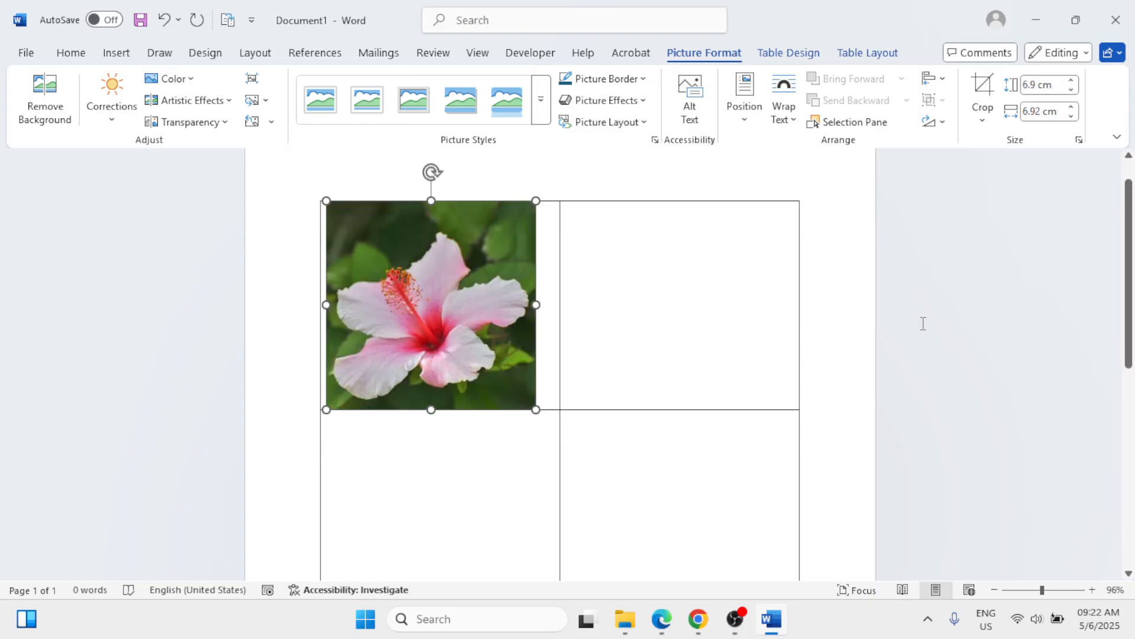
{"action": "left_click", "coordinate": [1072, 117]}
{"action": "left_click", "coordinate": [1072, 116]}
{"action": "left_click", "coordinate": [1072, 116]}
{"action": "left_click", "coordinate": [1071, 116]}
{"action": "left_click", "coordinate": [1072, 117]}
{"action": "left_click", "coordinate": [1071, 117]}
{"action": "left_click", "coordinate": [1071, 117]}
{"action": "left_click", "coordinate": [1072, 116]}
{"action": "left_click", "coordinate": [1071, 117]}
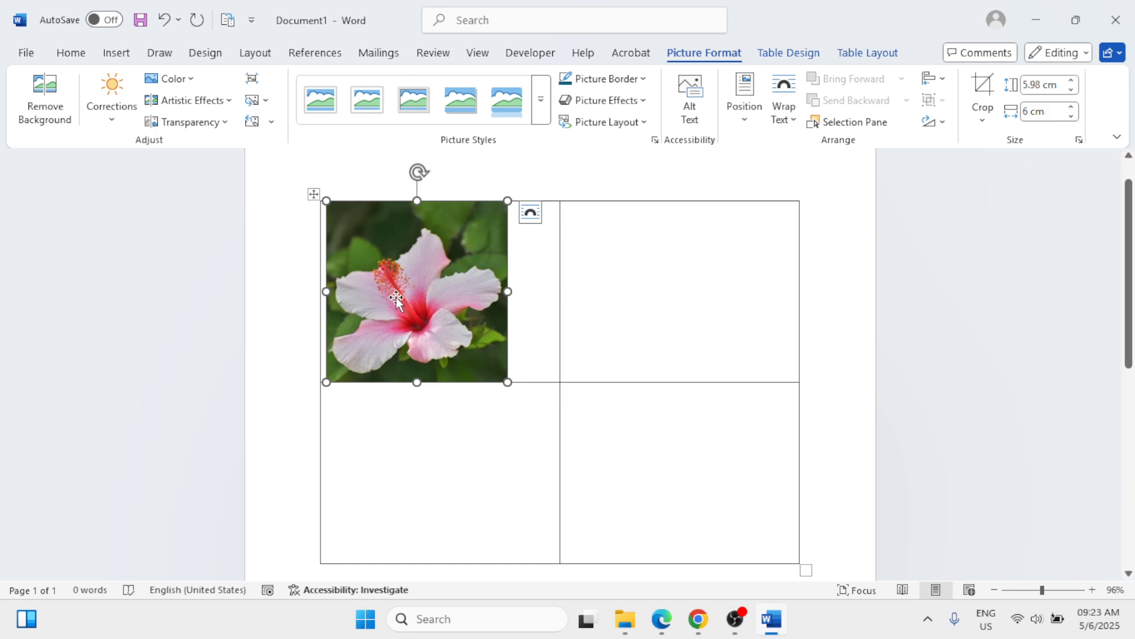
Step: Stretch the hibiscus picture to about 7.29 cm wide and trim its height to about 5.87 cm to fill the first cell
{"action": "left_click_drag", "start_coordinate": [508, 291], "coordinate": [546, 291]}
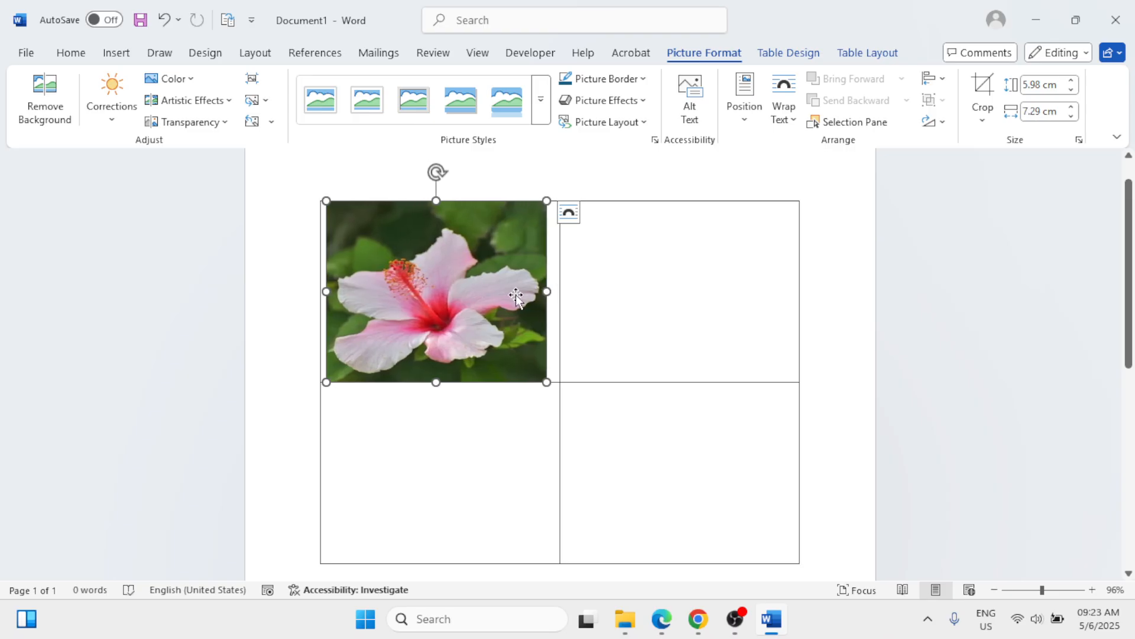
{"action": "mouse_move", "coordinate": [436, 201]}
{"action": "left_mouse_down"}
{"action": "mouse_move", "coordinate": [436, 213]}
{"action": "mouse_move", "coordinate": [436, 203]}
{"action": "left_mouse_up"}
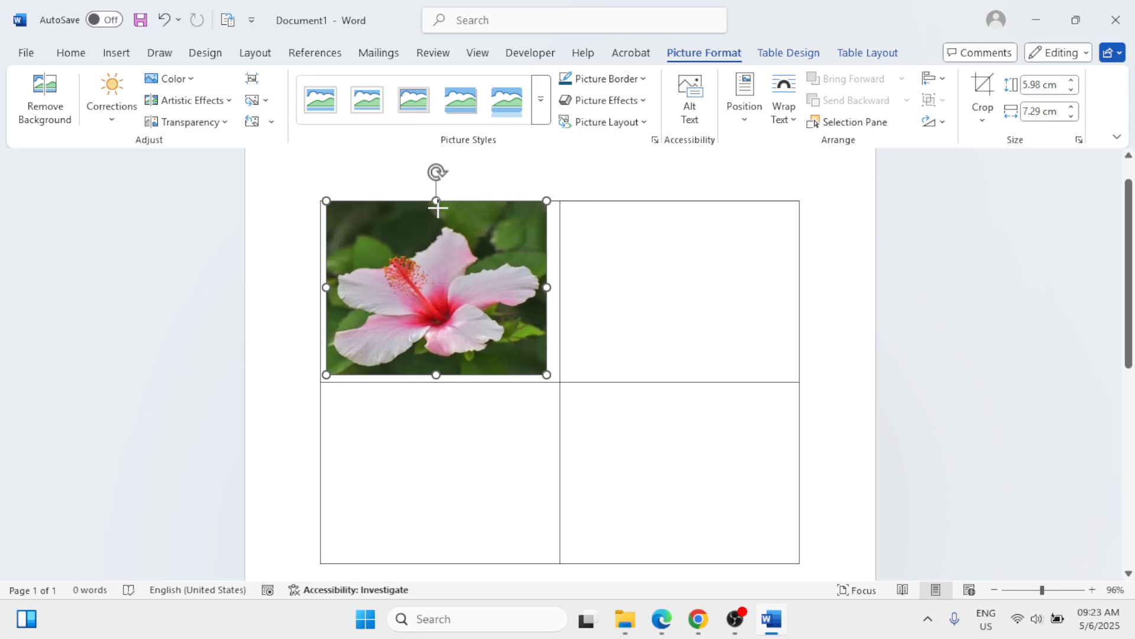
{"action": "left_click", "coordinate": [606, 246]}
{"action": "left_click", "coordinate": [462, 261]}
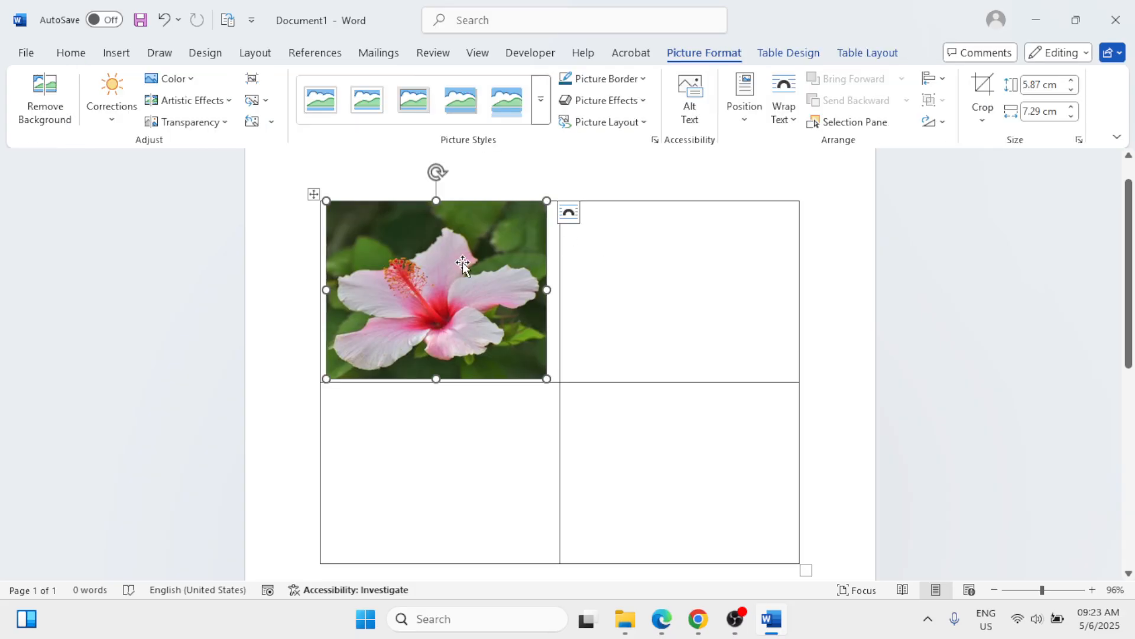
{"action": "left_click", "coordinate": [677, 274]}
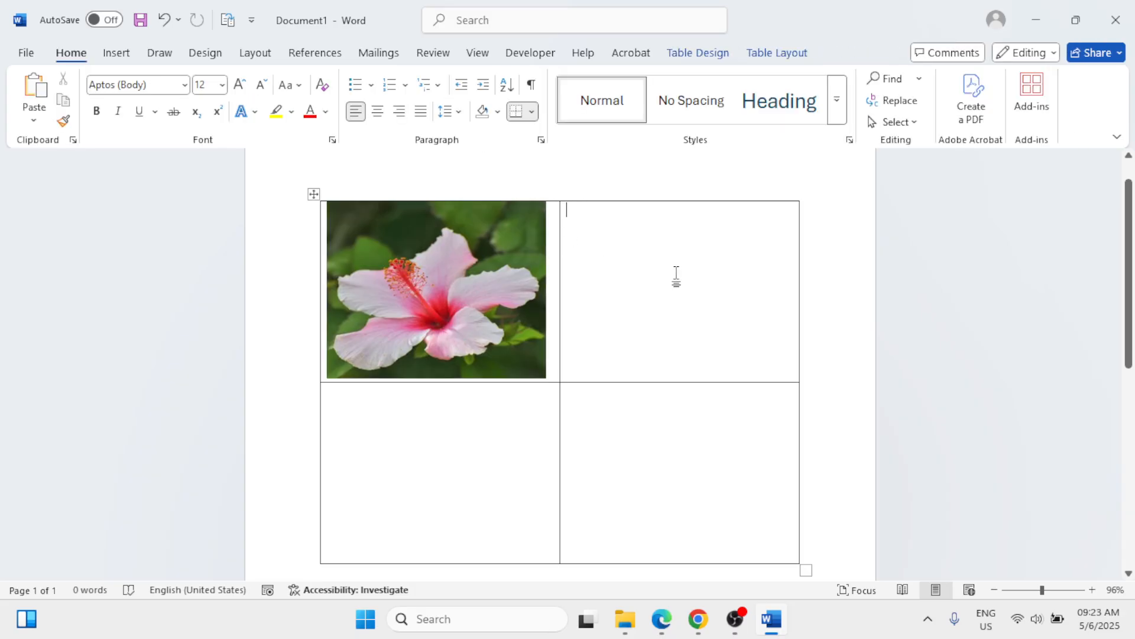
Step: Apply the Double Frame, Black picture style to the hibiscus picture
{"action": "left_click", "coordinate": [501, 281]}
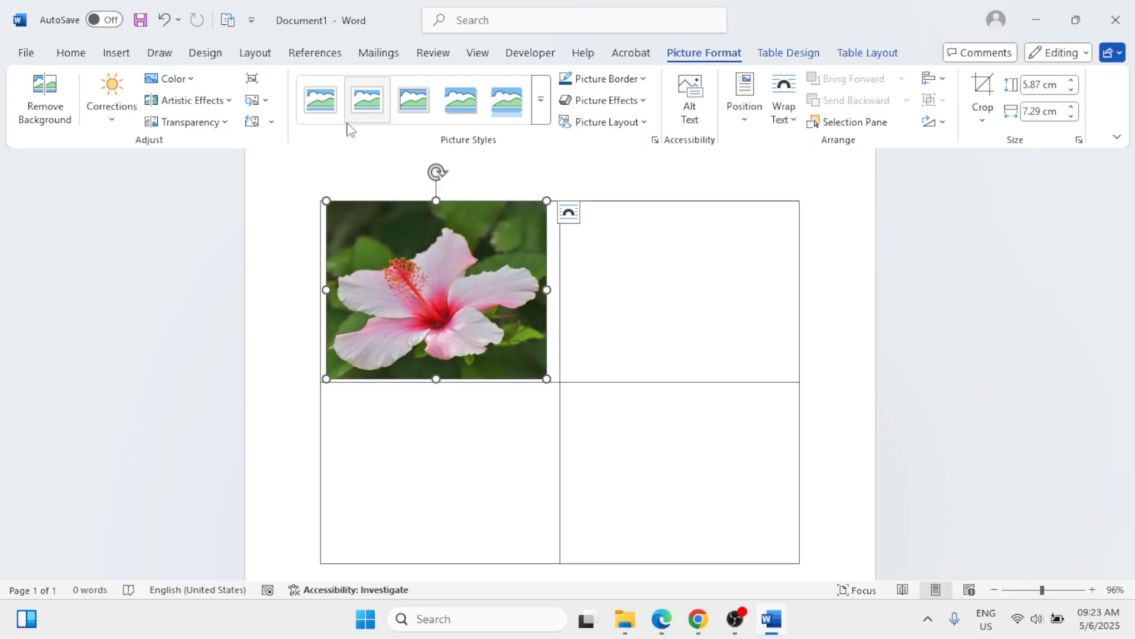
{"action": "left_click", "coordinate": [543, 121]}
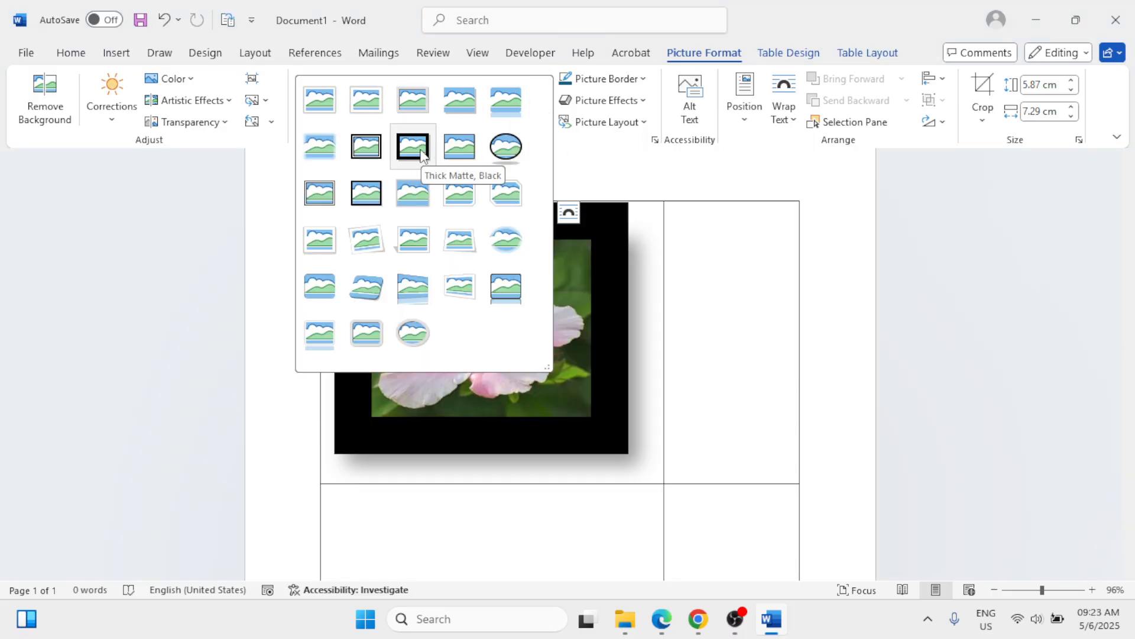
{"action": "left_click", "coordinate": [367, 153]}
{"action": "left_click", "coordinate": [631, 326]}
{"action": "scroll", "coordinate": [631, 326], "scroll_direction": "down", "scroll_amount": 1}
{"action": "scroll", "coordinate": [482, 318], "scroll_direction": "up", "scroll_amount": 2}
Step: Reduce the framed hibiscus picture proportionally to a height of about 5.5 cm
{"action": "left_click", "coordinate": [482, 318]}
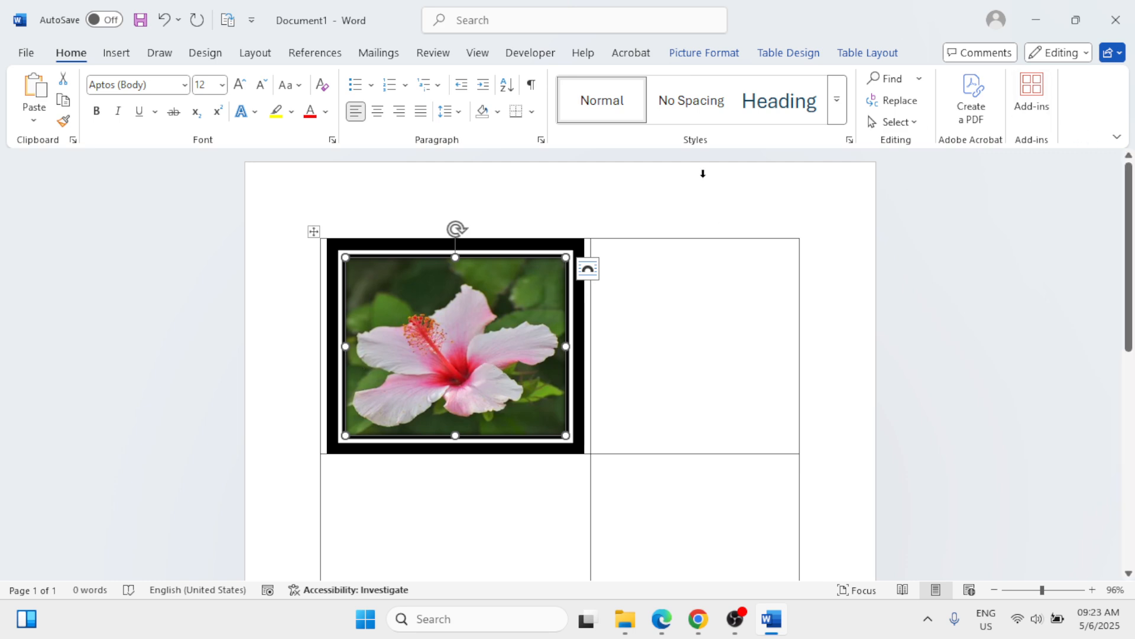
{"action": "left_click", "coordinate": [702, 57]}
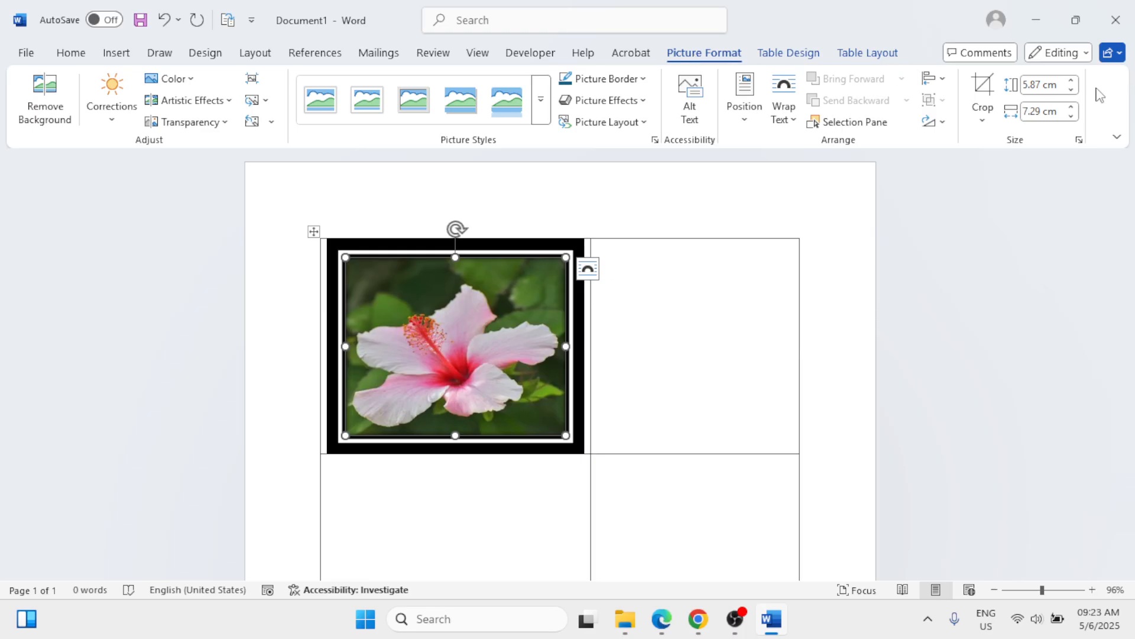
{"action": "left_click", "coordinate": [1071, 89]}
{"action": "left_click", "coordinate": [1071, 89]}
{"action": "left_click", "coordinate": [1072, 89]}
{"action": "left_click", "coordinate": [1071, 89]}
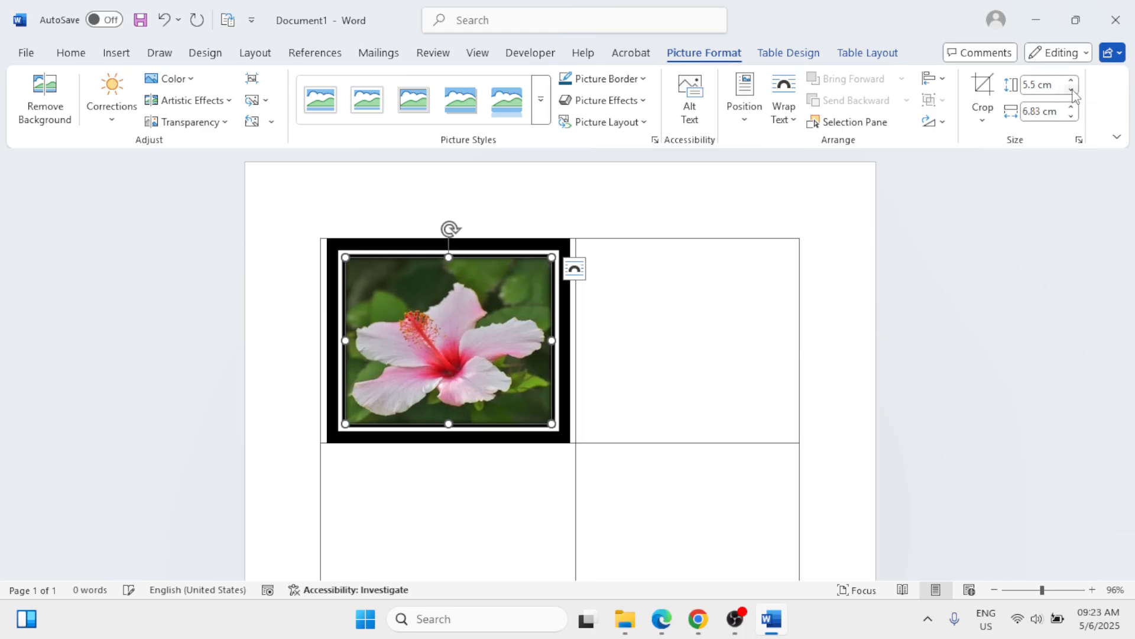
{"action": "left_click", "coordinate": [839, 416]}
{"action": "scroll", "coordinate": [839, 416], "scroll_direction": "down", "scroll_amount": 2}
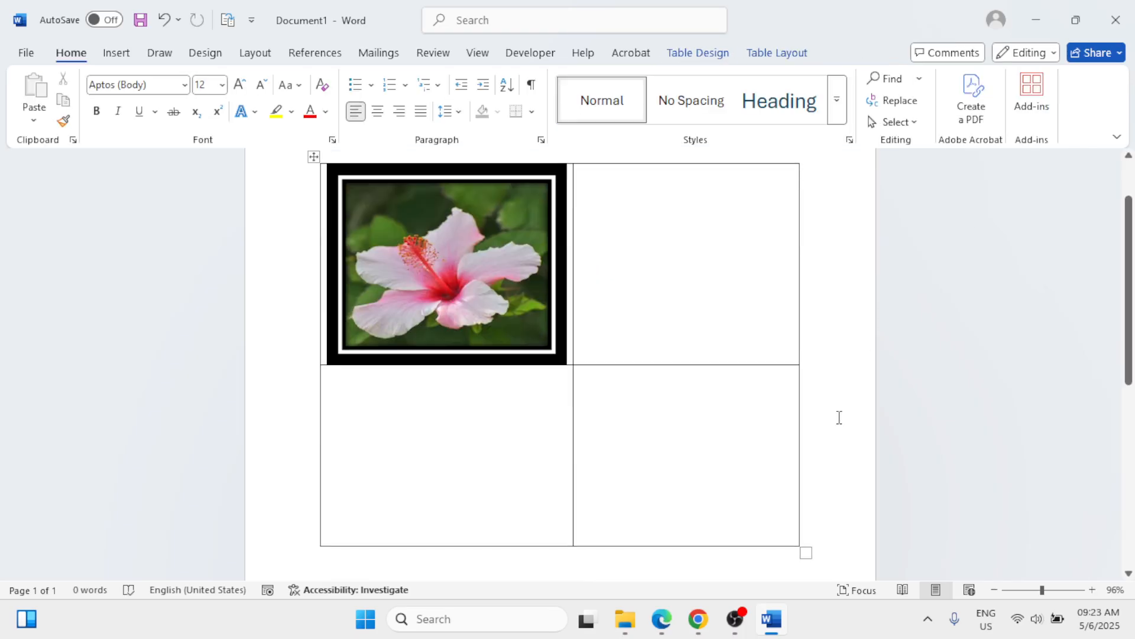
{"action": "scroll", "coordinate": [839, 416], "scroll_direction": "up", "scroll_amount": 2}
{"action": "scroll", "coordinate": [839, 417], "scroll_direction": "down", "scroll_amount": 3}
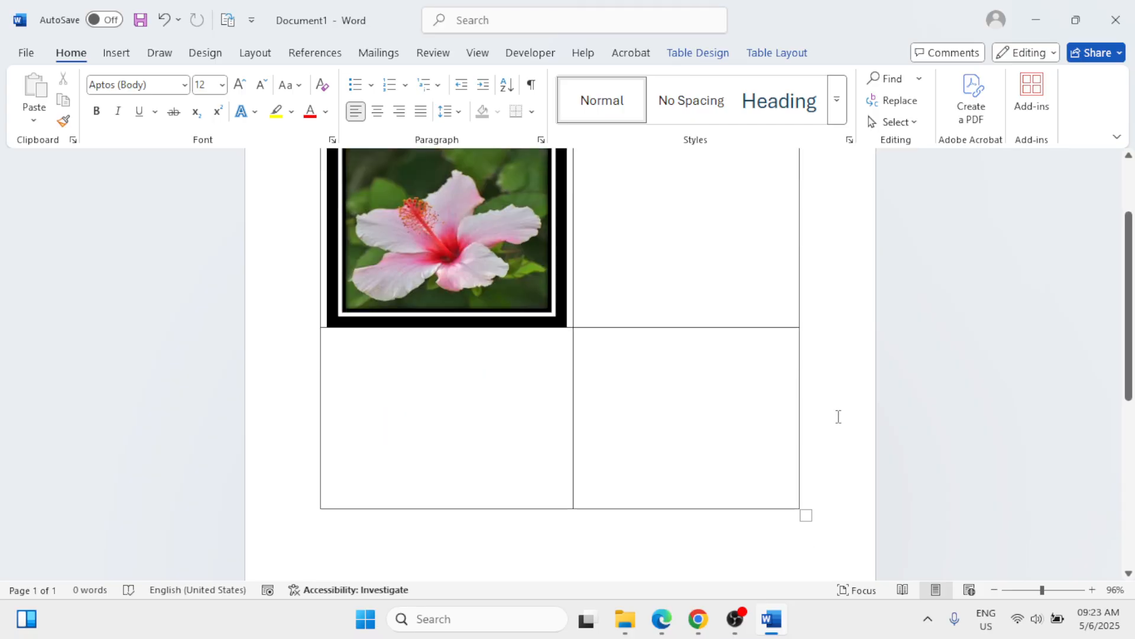
{"action": "scroll", "coordinate": [839, 417], "scroll_direction": "up", "scroll_amount": 2}
Step: Insert the Cartoon tree picture from the Desktop folder into the second cell of the table's first row
{"action": "left_click", "coordinate": [615, 224]}
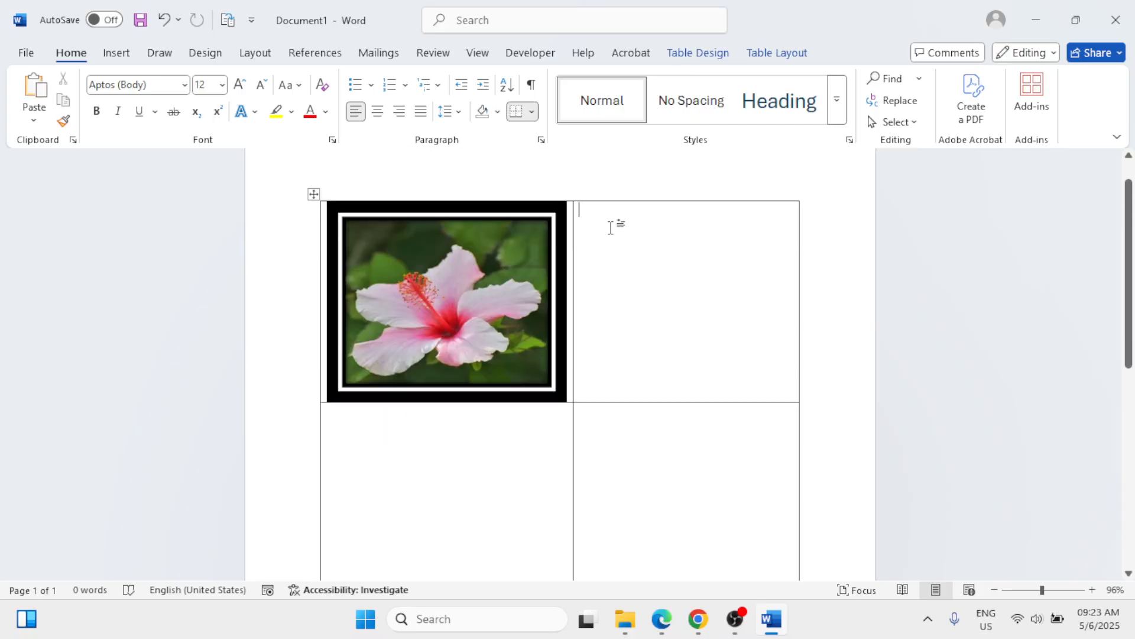
{"action": "left_click", "coordinate": [116, 53]}
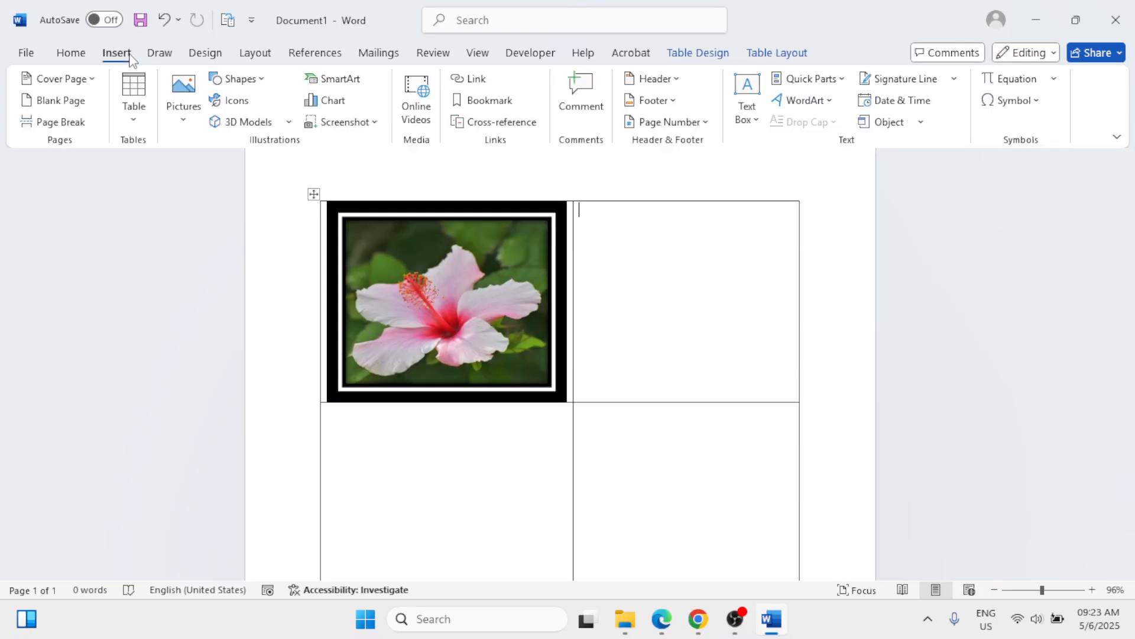
{"action": "left_click", "coordinate": [183, 104]}
{"action": "left_click", "coordinate": [200, 171]}
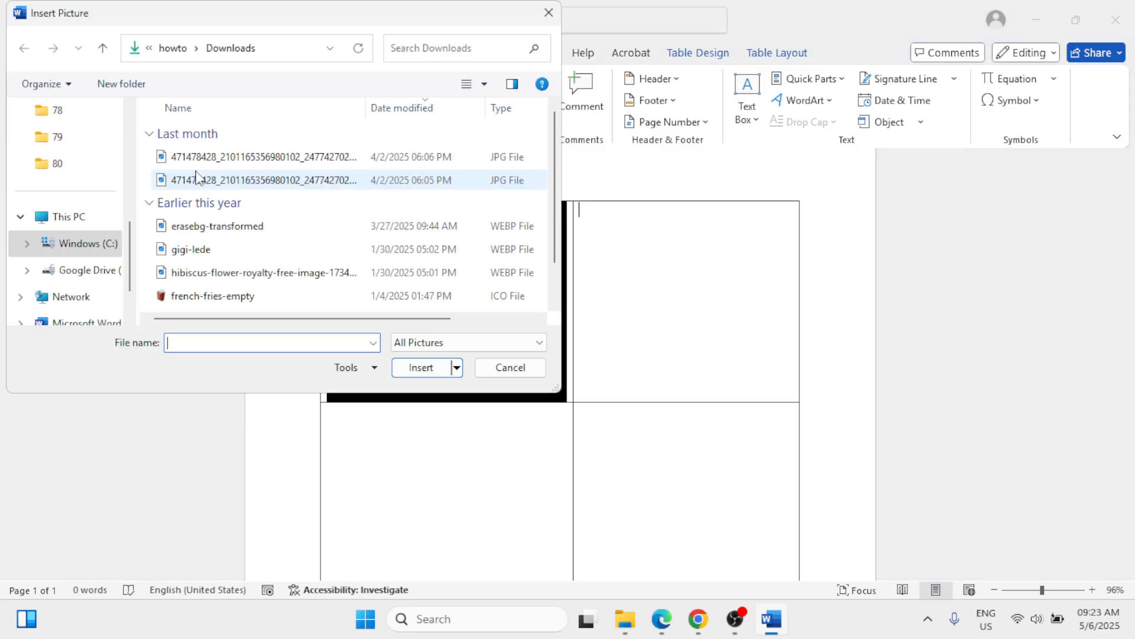
{"action": "scroll", "coordinate": [123, 236], "scroll_direction": "up", "scroll_amount": 2}
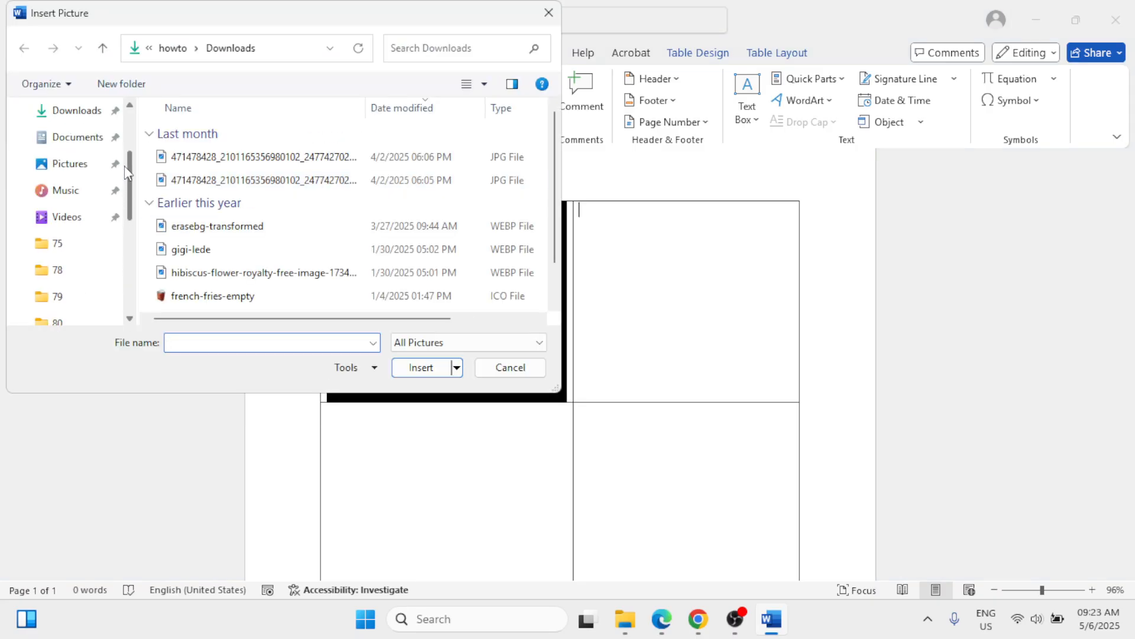
{"action": "scroll", "coordinate": [129, 208], "scroll_direction": "up", "scroll_amount": 2}
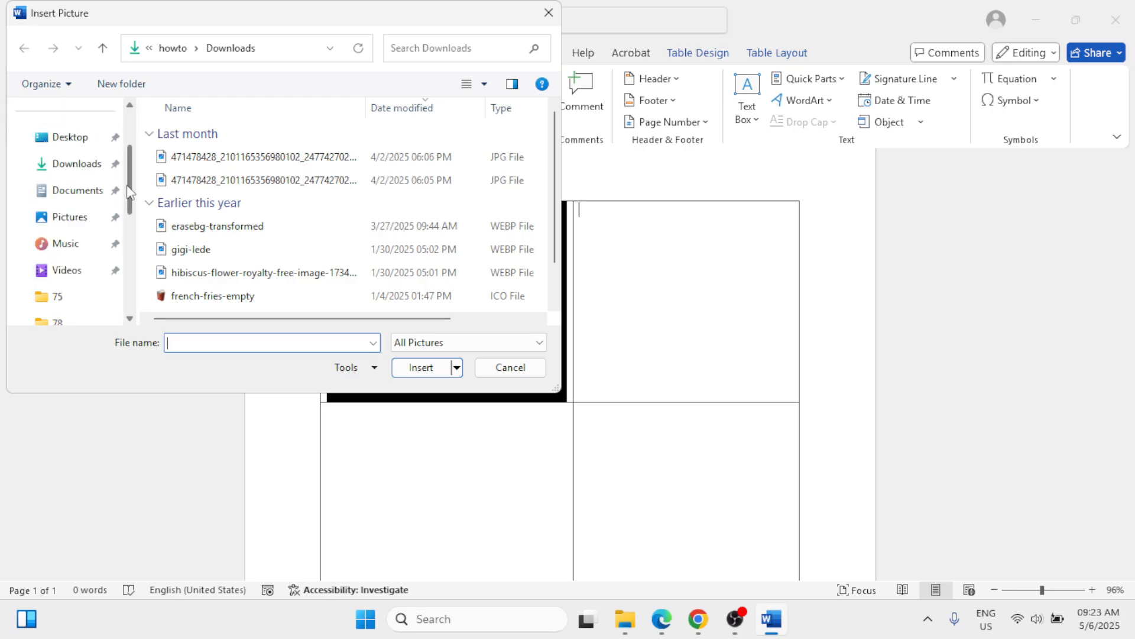
{"action": "left_click", "coordinate": [71, 137]}
{"action": "left_click", "coordinate": [191, 251]}
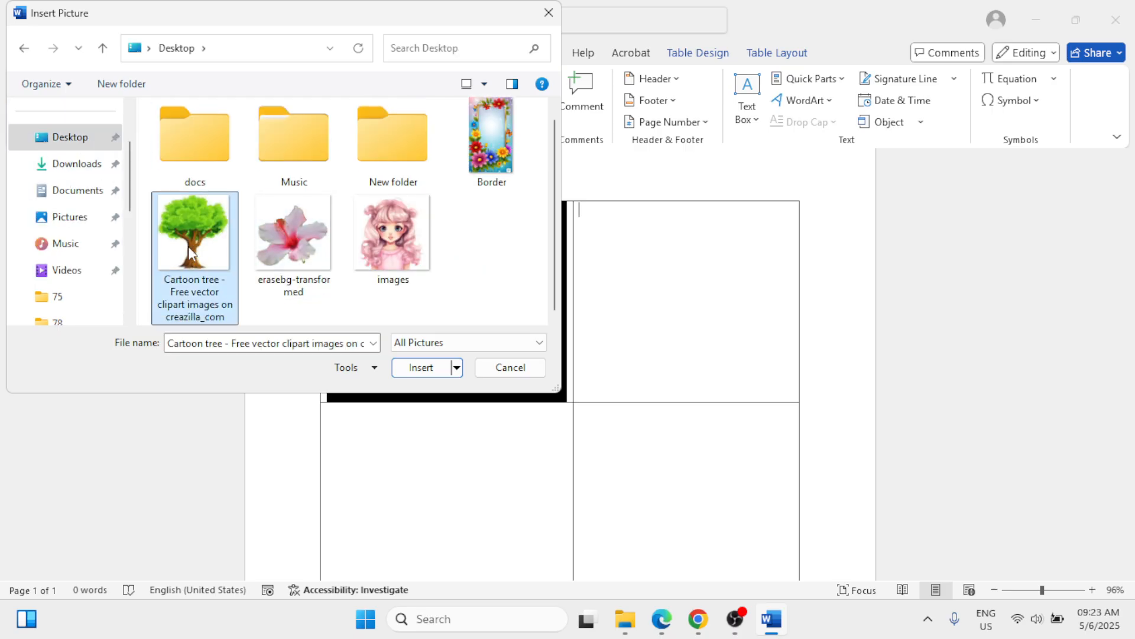
{"action": "left_click", "coordinate": [408, 367]}
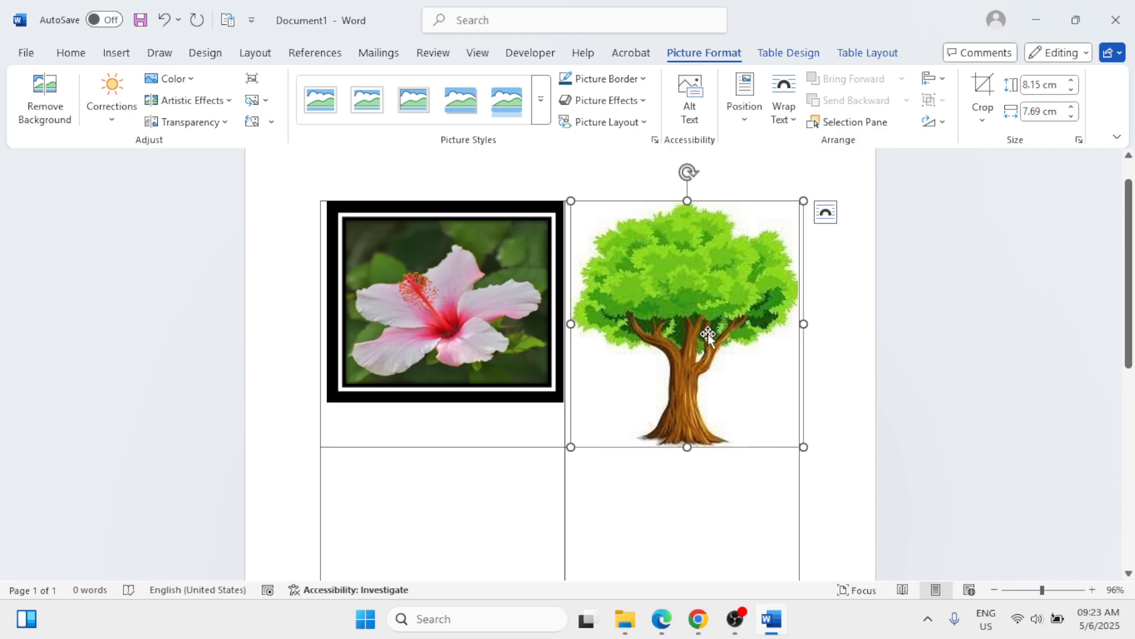
Step: Reduce the tree picture proportionally to 6.4 cm wide and about 6.78 cm high
{"action": "left_click", "coordinate": [1071, 89]}
{"action": "left_click", "coordinate": [1071, 89]}
{"action": "left_click", "coordinate": [1071, 90]}
{"action": "left_click", "coordinate": [1071, 89]}
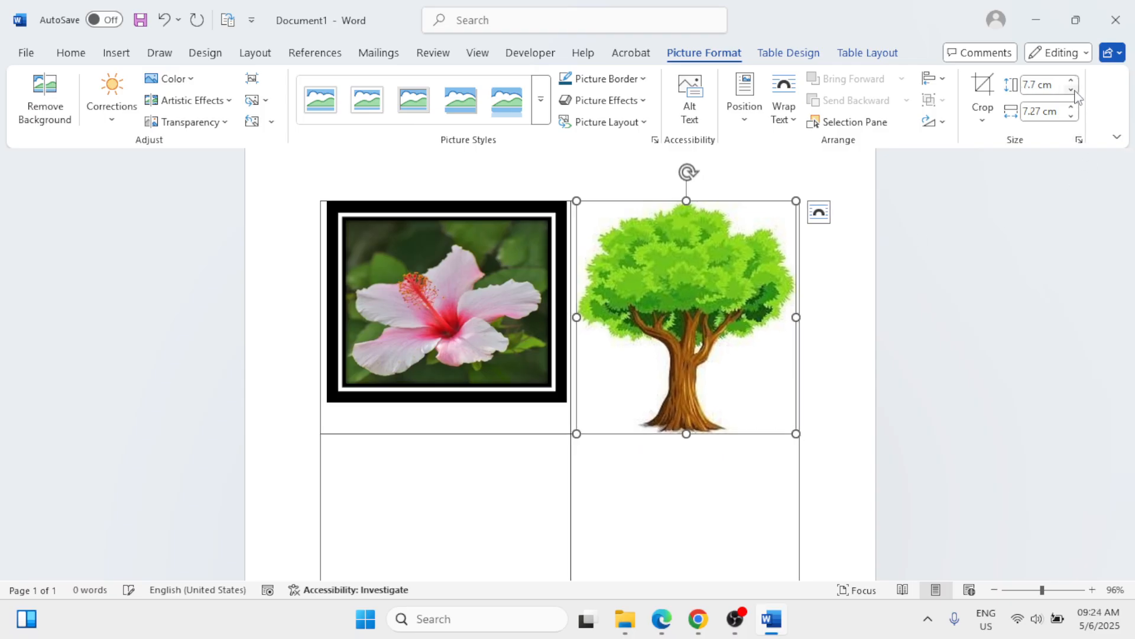
{"action": "left_click", "coordinate": [1071, 89]}
{"action": "left_click", "coordinate": [1071, 89]}
{"action": "left_click", "coordinate": [1071, 90]}
{"action": "left_click", "coordinate": [1071, 90]}
{"action": "left_click", "coordinate": [1072, 116]}
{"action": "left_click", "coordinate": [1072, 116]}
{"action": "left_click", "coordinate": [1072, 116]}
{"action": "left_click", "coordinate": [1072, 116]}
{"action": "left_click", "coordinate": [1071, 116]}
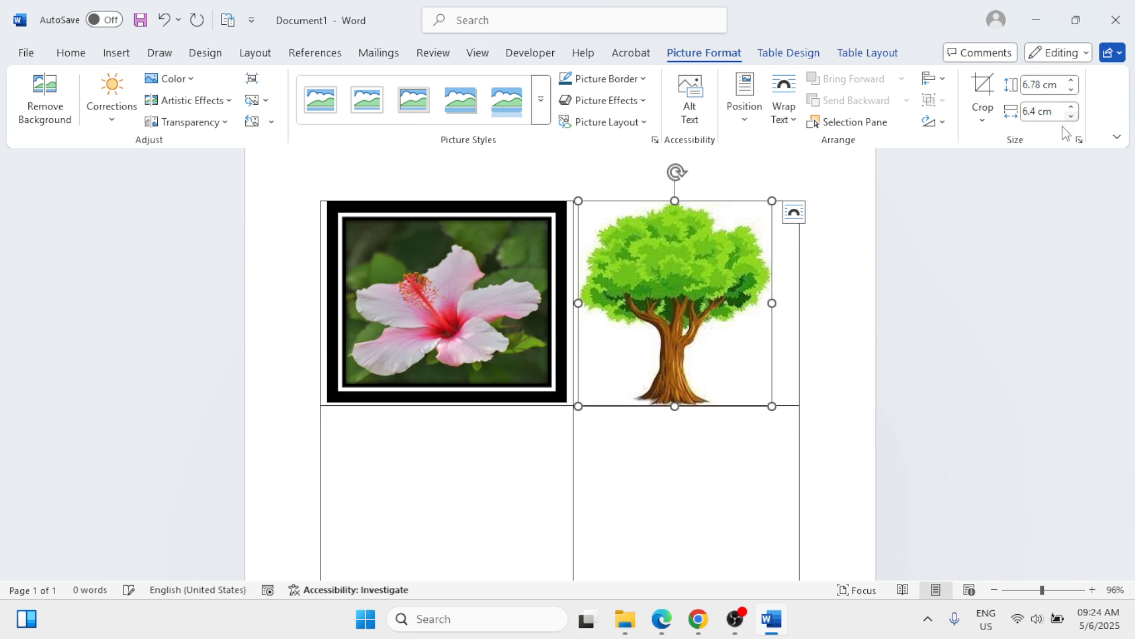
{"action": "scroll", "coordinate": [905, 384], "scroll_direction": "down", "scroll_amount": 2}
{"action": "scroll", "coordinate": [905, 383], "scroll_direction": "up", "scroll_amount": 2}
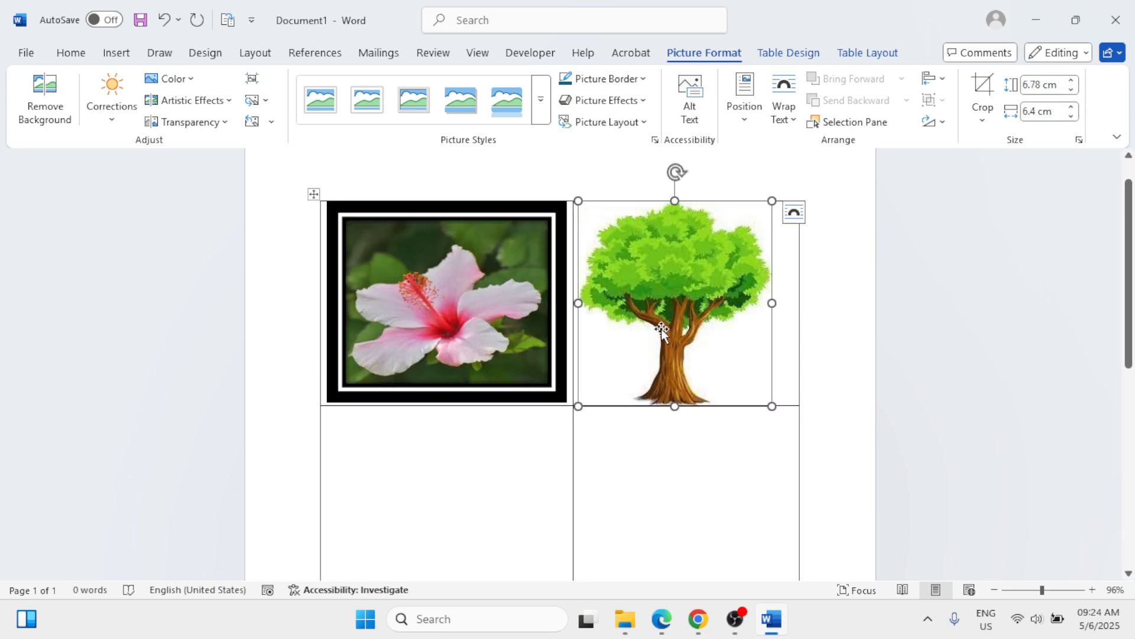
Step: Apply the Double Frame, Black style to the tree picture and shorten it to match the hibiscus picture's height
{"action": "left_click", "coordinate": [541, 116]}
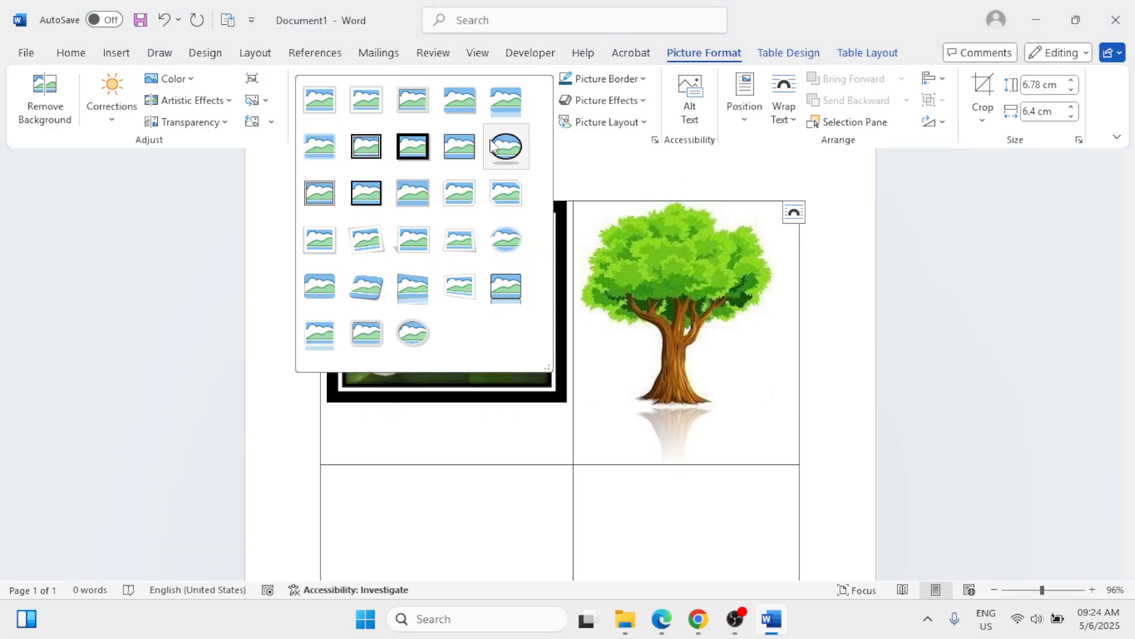
{"action": "left_click", "coordinate": [363, 158]}
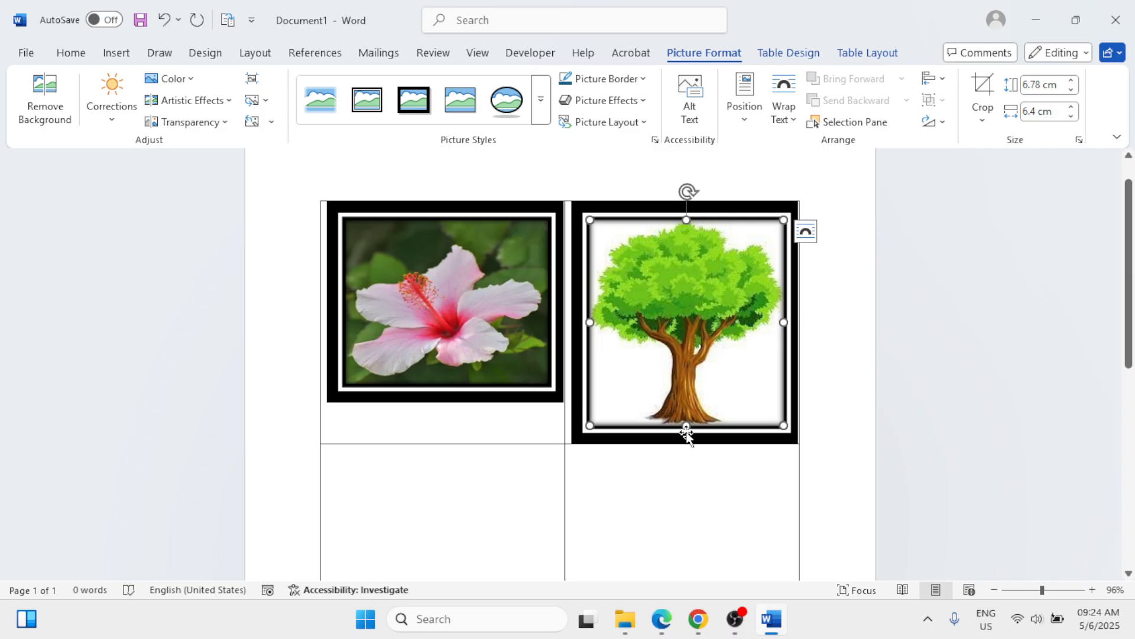
{"action": "left_click_drag", "start_coordinate": [686, 426], "coordinate": [682, 386]}
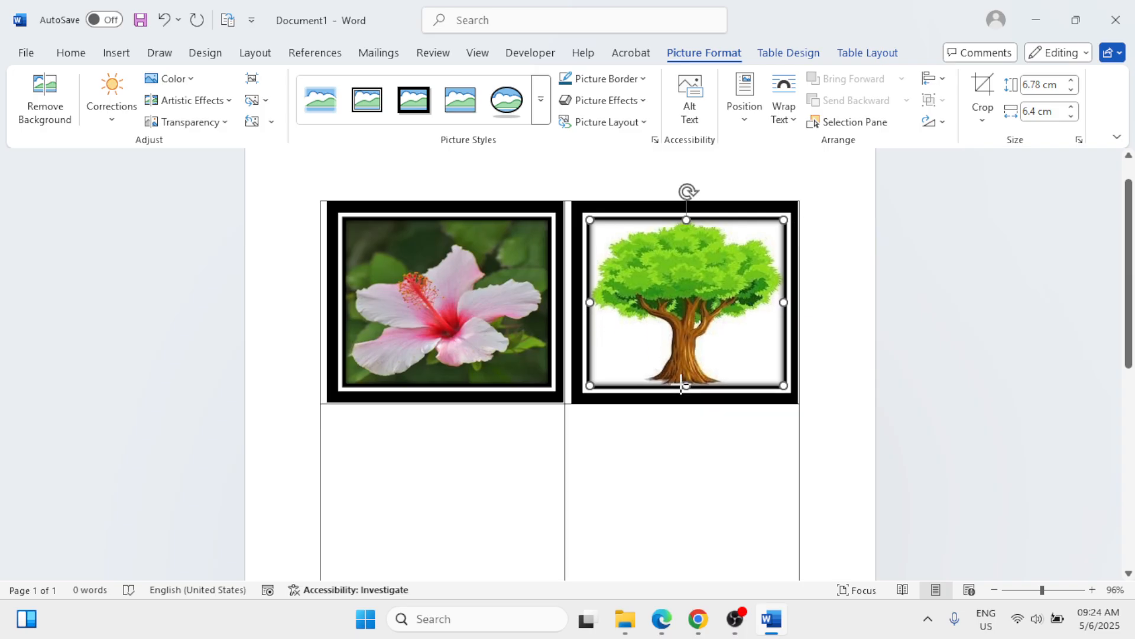
{"action": "left_click", "coordinate": [842, 404]}
{"action": "scroll", "coordinate": [843, 405], "scroll_direction": "down", "scroll_amount": 1}
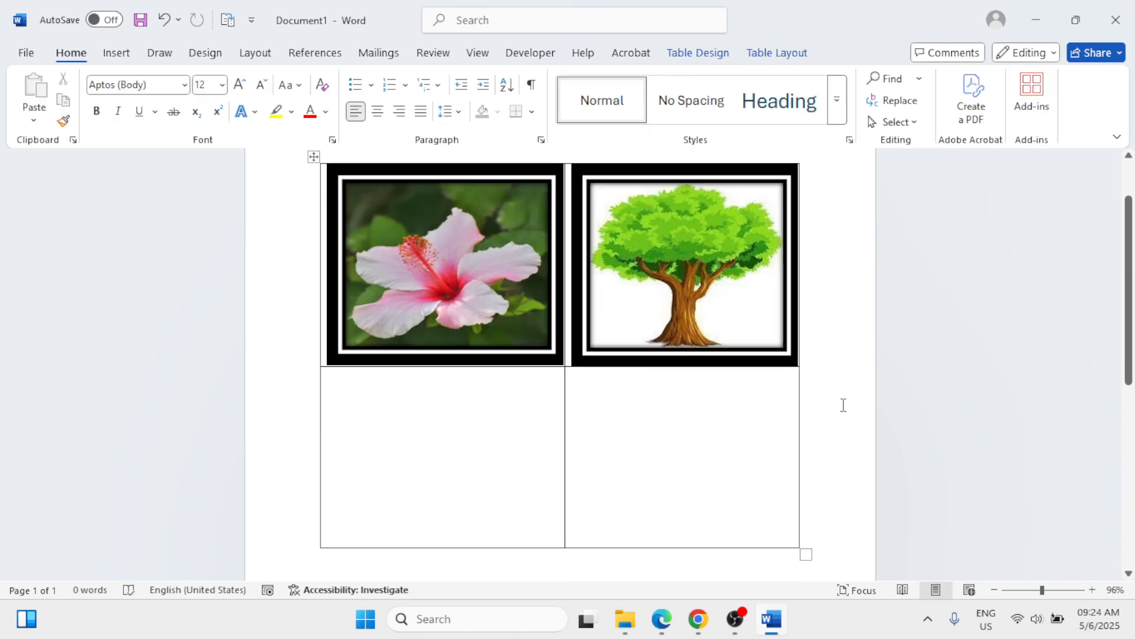
{"action": "scroll", "coordinate": [843, 404], "scroll_direction": "up", "scroll_amount": 2}
{"action": "scroll", "coordinate": [843, 405], "scroll_direction": "down", "scroll_amount": 1}
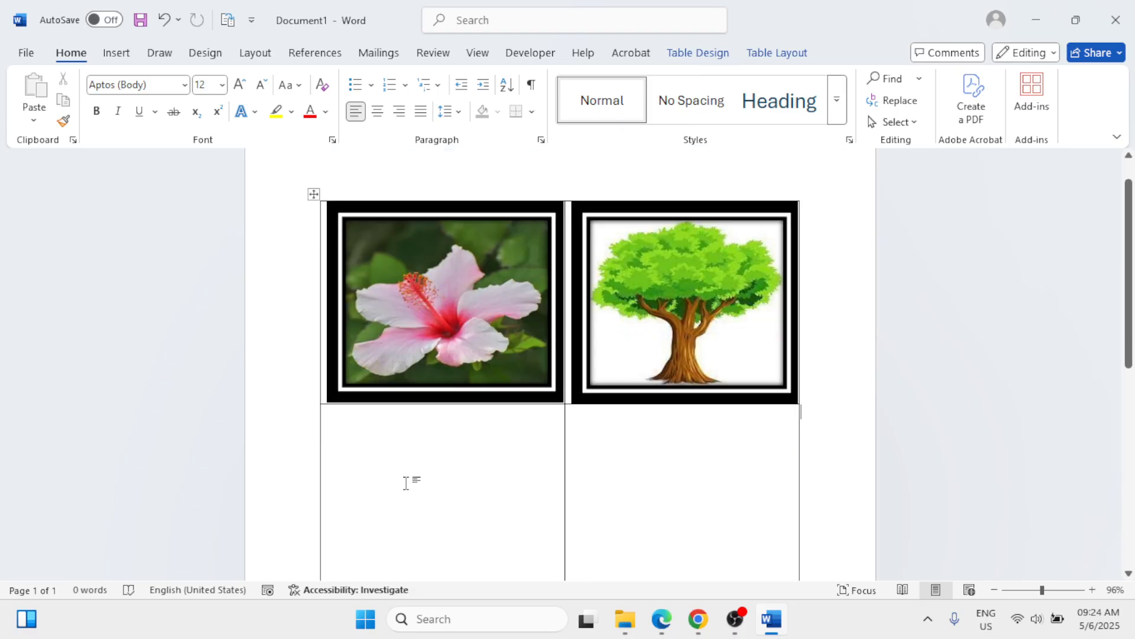
Step: Insert the Desktop picture named images into the first cell of the second row and stretch it to about 7.43 cm wide
{"action": "left_click", "coordinate": [421, 473]}
{"action": "left_click", "coordinate": [116, 53]}
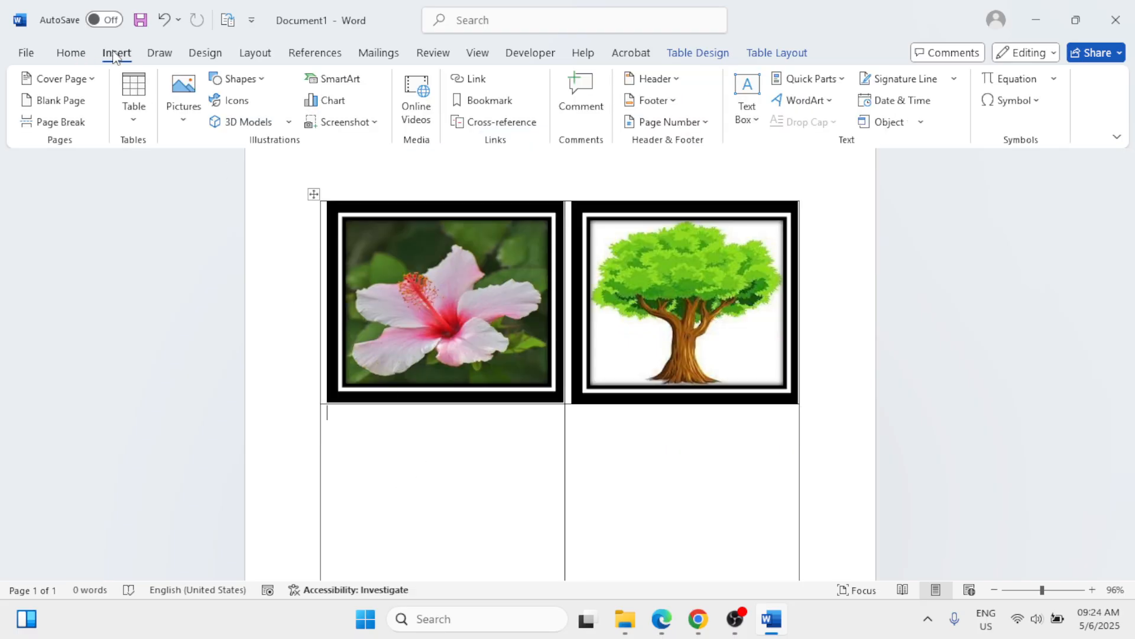
{"action": "left_click", "coordinate": [188, 125]}
{"action": "left_click", "coordinate": [199, 171]}
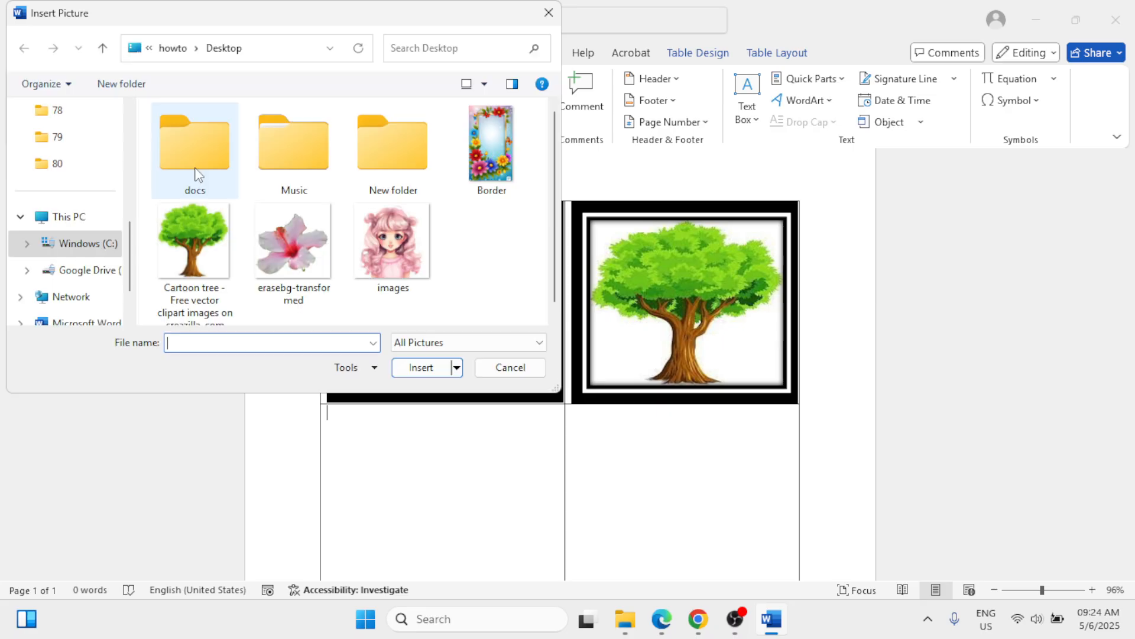
{"action": "left_click", "coordinate": [374, 232]}
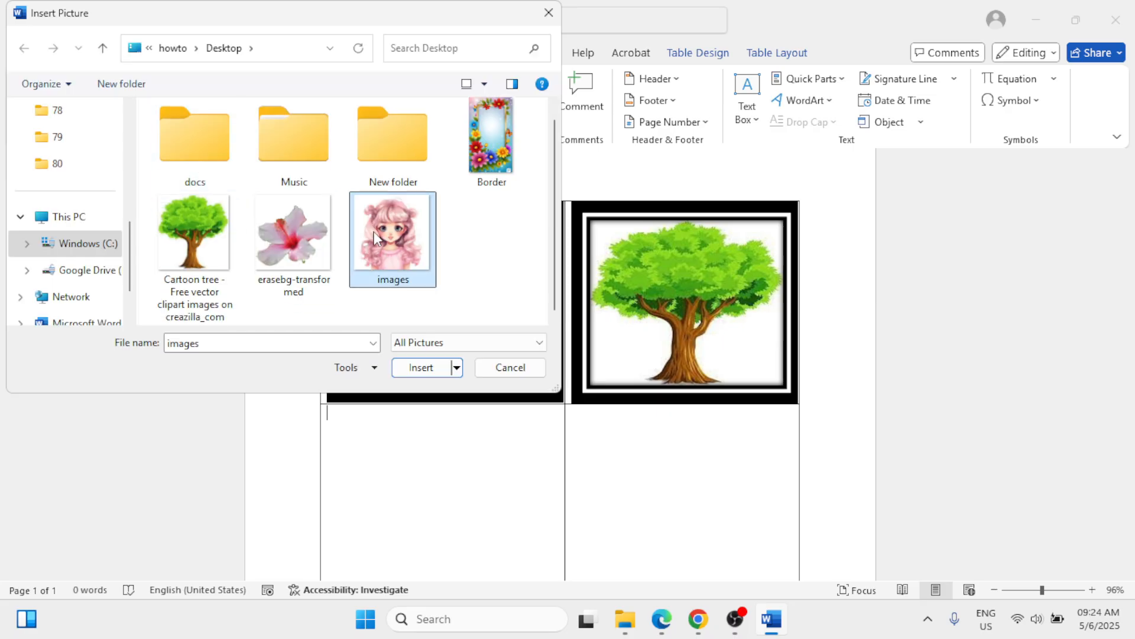
{"action": "left_click", "coordinate": [421, 367]}
{"action": "scroll", "coordinate": [547, 360], "scroll_direction": "down", "scroll_amount": 3}
{"action": "left_click_drag", "start_coordinate": [507, 381], "coordinate": [550, 376]}
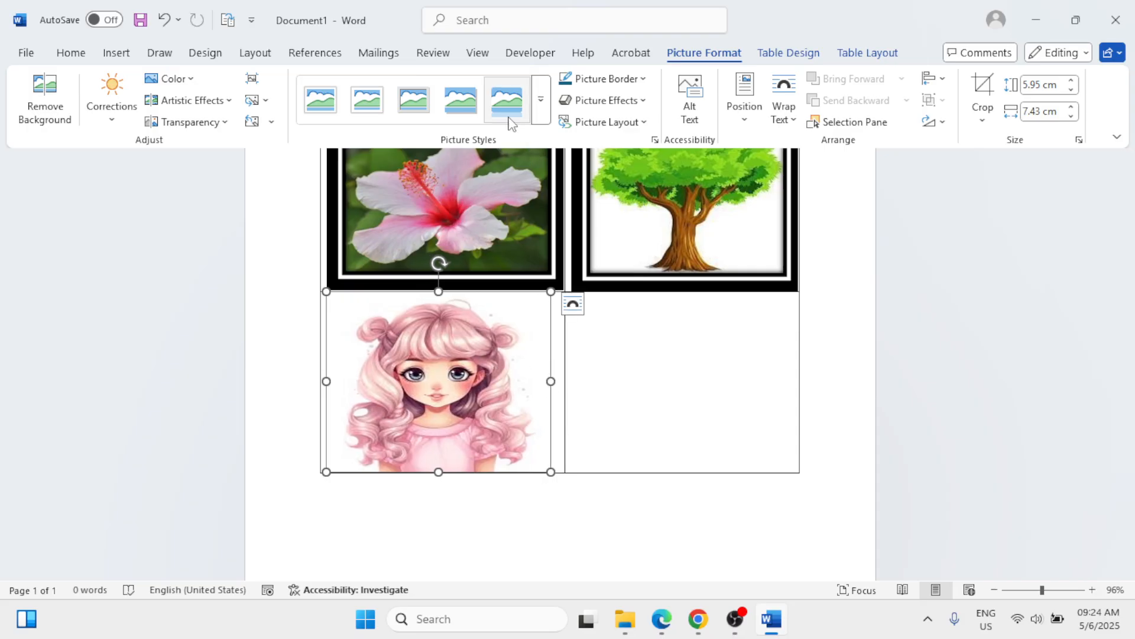
Step: Apply the Double Frame, Black style to the girl picture and narrow it to about 6.6 cm to fit its cell
{"action": "left_click", "coordinate": [540, 100]}
{"action": "left_click", "coordinate": [360, 159]}
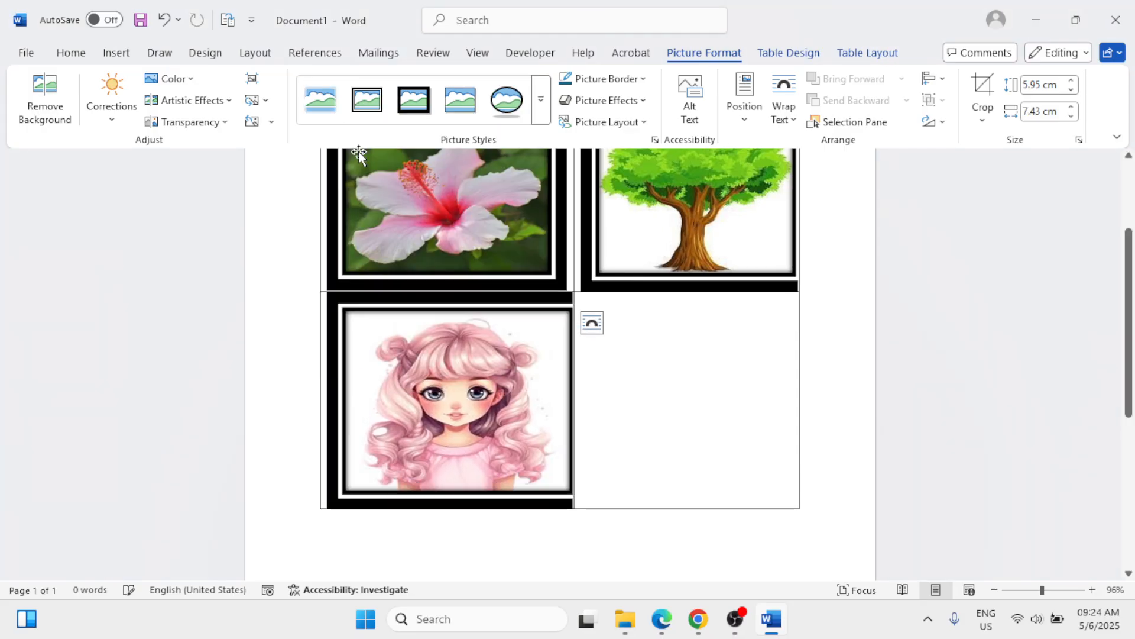
{"action": "left_click_drag", "start_coordinate": [566, 399], "coordinate": [545, 399]}
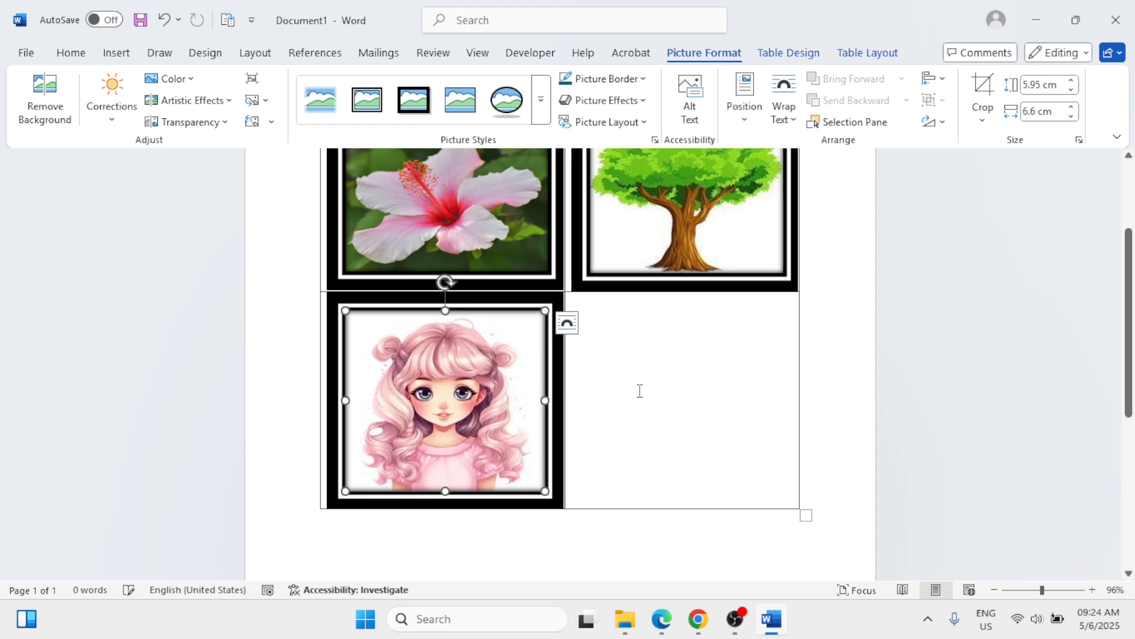
Step: Insert the Border picture from the Desktop folder into the remaining empty cell of the second row
{"action": "left_click", "coordinate": [641, 388]}
{"action": "scroll", "coordinate": [639, 391], "scroll_direction": "up", "scroll_amount": 2}
{"action": "scroll", "coordinate": [638, 392], "scroll_direction": "down", "scroll_amount": 2}
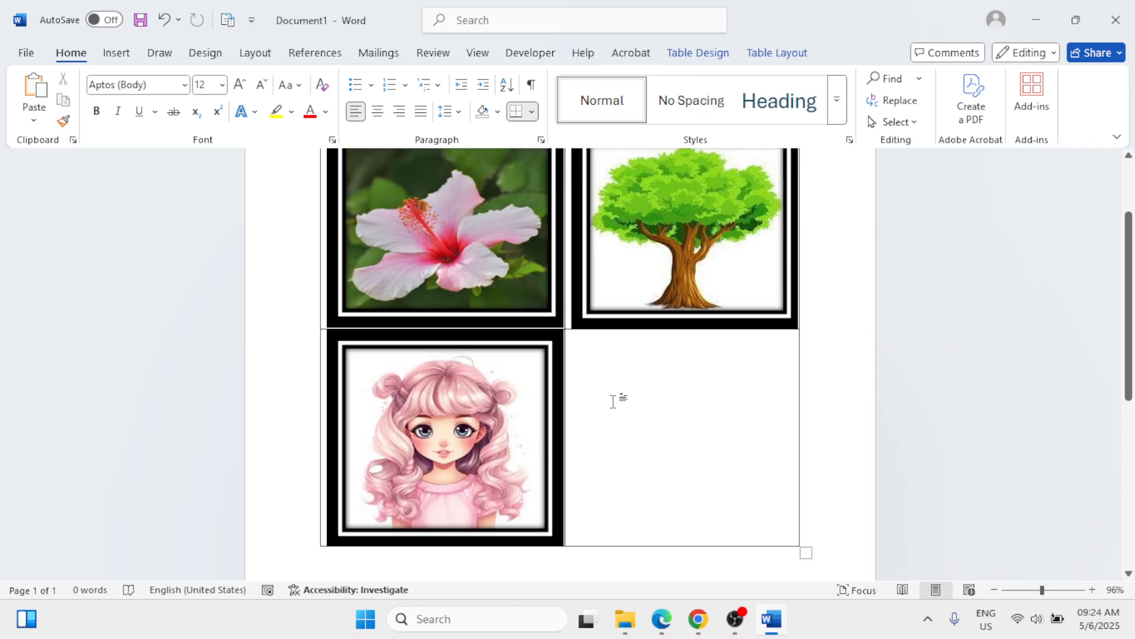
{"action": "left_click", "coordinate": [115, 53]}
{"action": "left_click", "coordinate": [185, 116]}
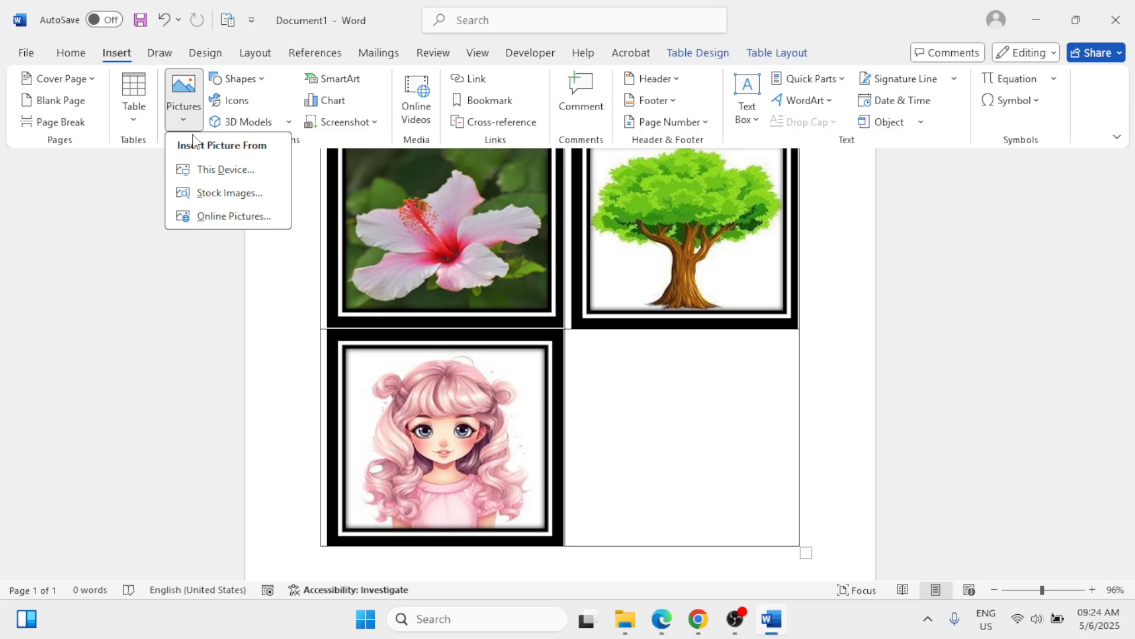
{"action": "left_click", "coordinate": [211, 170]}
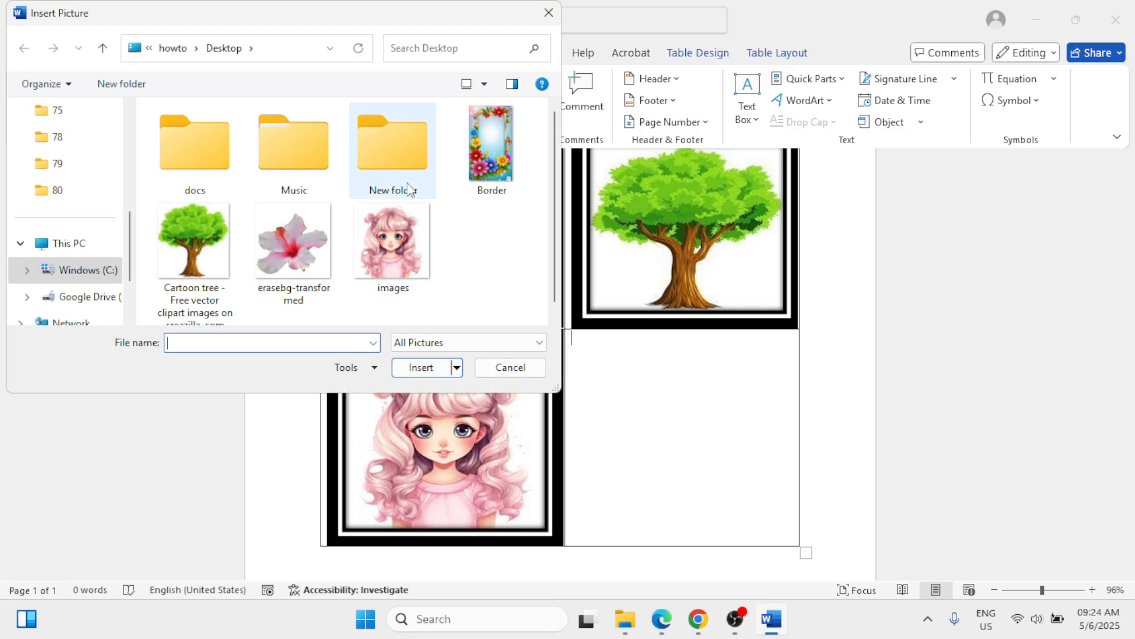
{"action": "left_click", "coordinate": [491, 151]}
{"action": "left_click", "coordinate": [414, 372]}
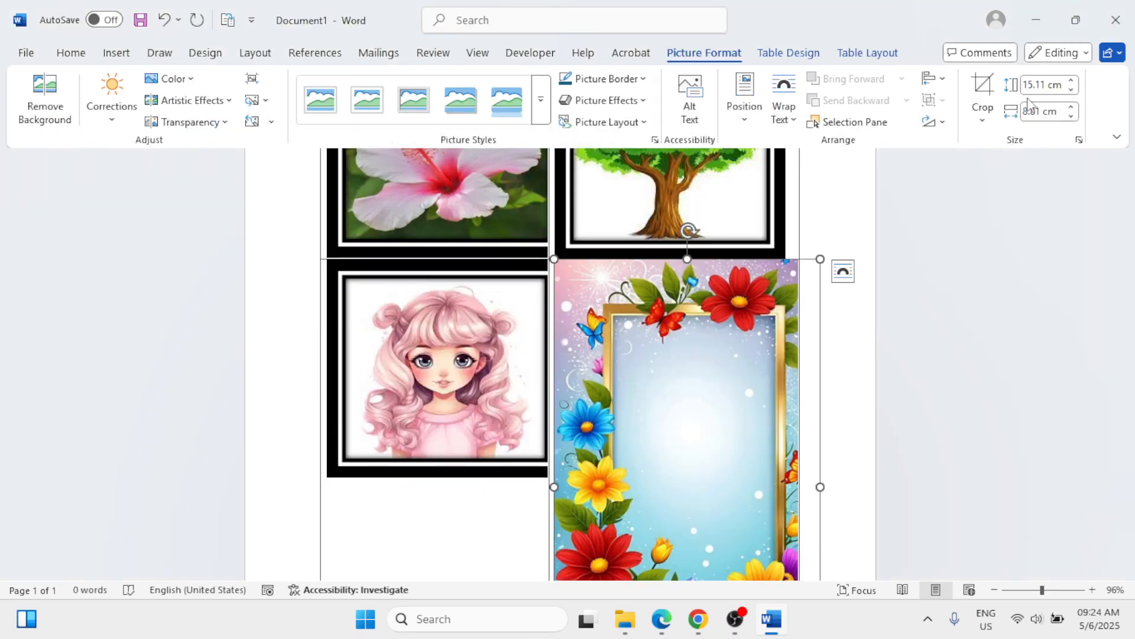
Step: Reduce the floral border picture proportionally to 11.1 cm high and about 6.47 cm wide
{"action": "left_click", "coordinate": [1071, 90]}
{"action": "left_click", "coordinate": [1071, 89]}
{"action": "left_click", "coordinate": [1071, 89]}
{"action": "left_click", "coordinate": [1071, 90]}
{"action": "left_click", "coordinate": [1071, 89]}
{"action": "left_click", "coordinate": [1071, 89]}
{"action": "left_click", "coordinate": [1071, 89]}
{"action": "left_click", "coordinate": [1071, 89]}
{"action": "left_click", "coordinate": [1072, 116]}
{"action": "left_click", "coordinate": [1072, 116]}
{"action": "left_click", "coordinate": [1071, 107]}
{"action": "left_click", "coordinate": [1072, 107]}
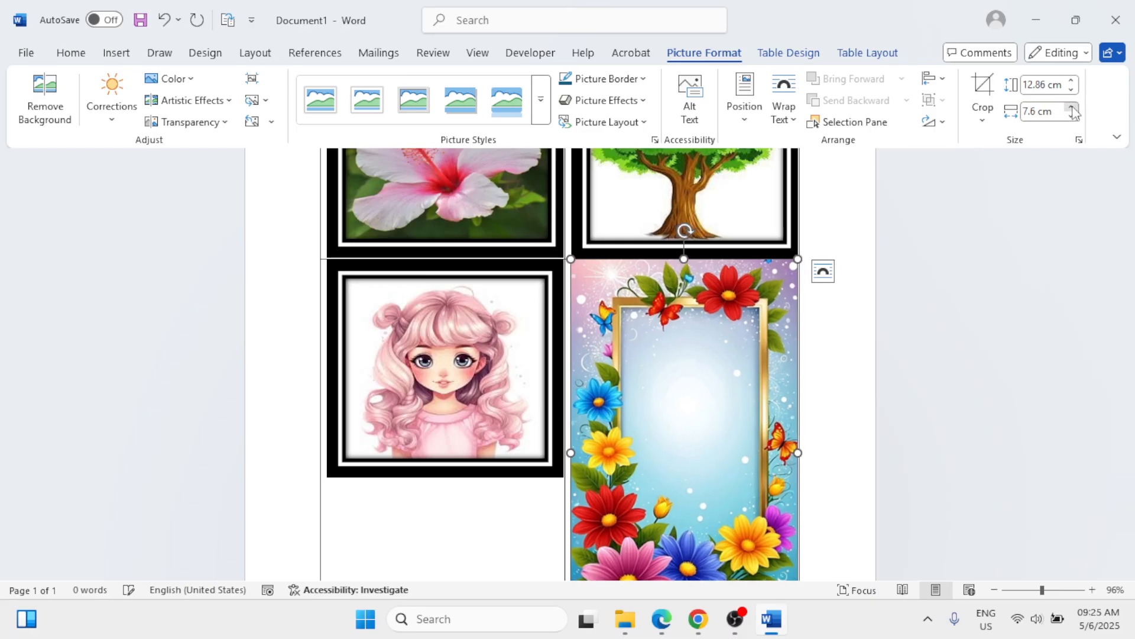
{"action": "left_click", "coordinate": [1071, 82]}
{"action": "left_click", "coordinate": [1071, 83]}
{"action": "left_click", "coordinate": [1072, 83]}
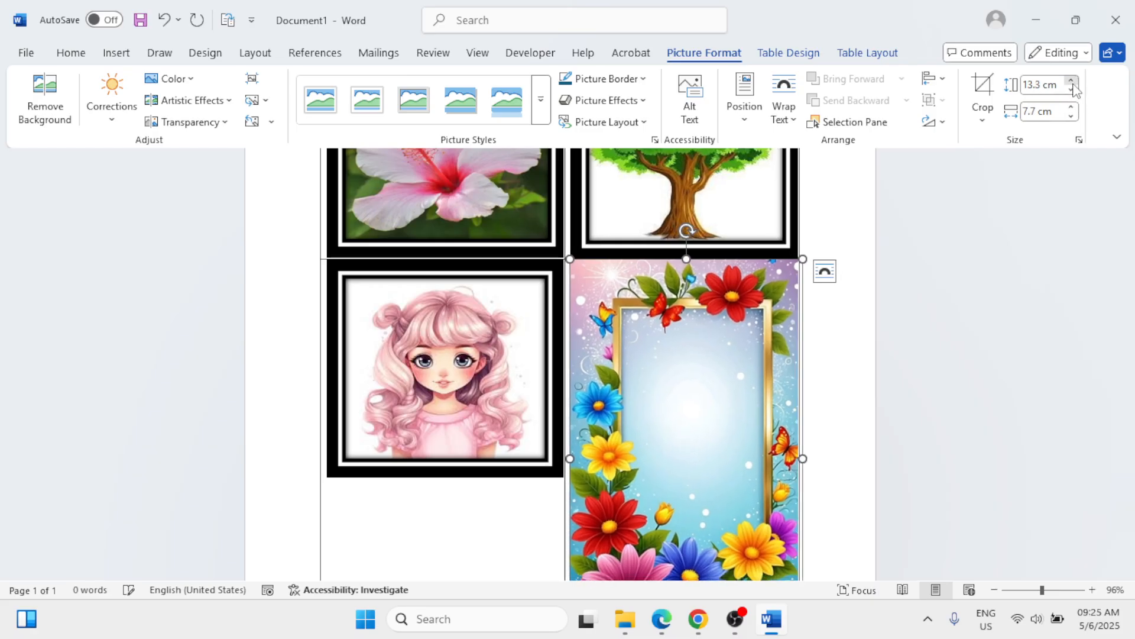
{"action": "left_click", "coordinate": [1072, 89]}
{"action": "left_click", "coordinate": [1071, 90]}
{"action": "left_click", "coordinate": [1071, 90]}
{"action": "left_click", "coordinate": [1072, 89]}
{"action": "left_click", "coordinate": [1071, 90]}
{"action": "left_click", "coordinate": [1071, 89]}
{"action": "left_click", "coordinate": [1072, 90]}
{"action": "left_click", "coordinate": [1072, 89]}
{"action": "left_click", "coordinate": [1072, 89]}
{"action": "left_click", "coordinate": [1071, 90]}
{"action": "left_click", "coordinate": [1071, 89]}
{"action": "left_click", "coordinate": [1072, 90]}
{"action": "left_click", "coordinate": [1071, 89]}
{"action": "left_click", "coordinate": [1071, 90]}
{"action": "left_click", "coordinate": [1072, 89]}
{"action": "left_click", "coordinate": [1071, 89]}
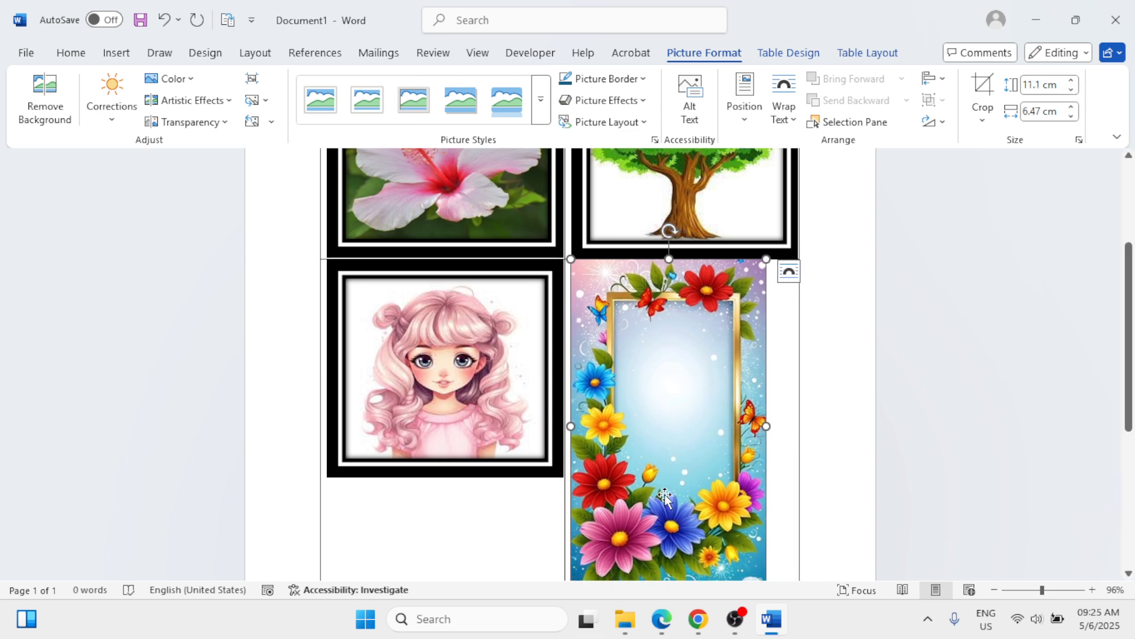
Step: Shorten the floral border picture to about 6.93 cm high and widen it to about 7.26 cm
{"action": "scroll", "coordinate": [656, 521], "scroll_direction": "down", "scroll_amount": 2}
{"action": "left_click_drag", "start_coordinate": [668, 519], "coordinate": [683, 395]}
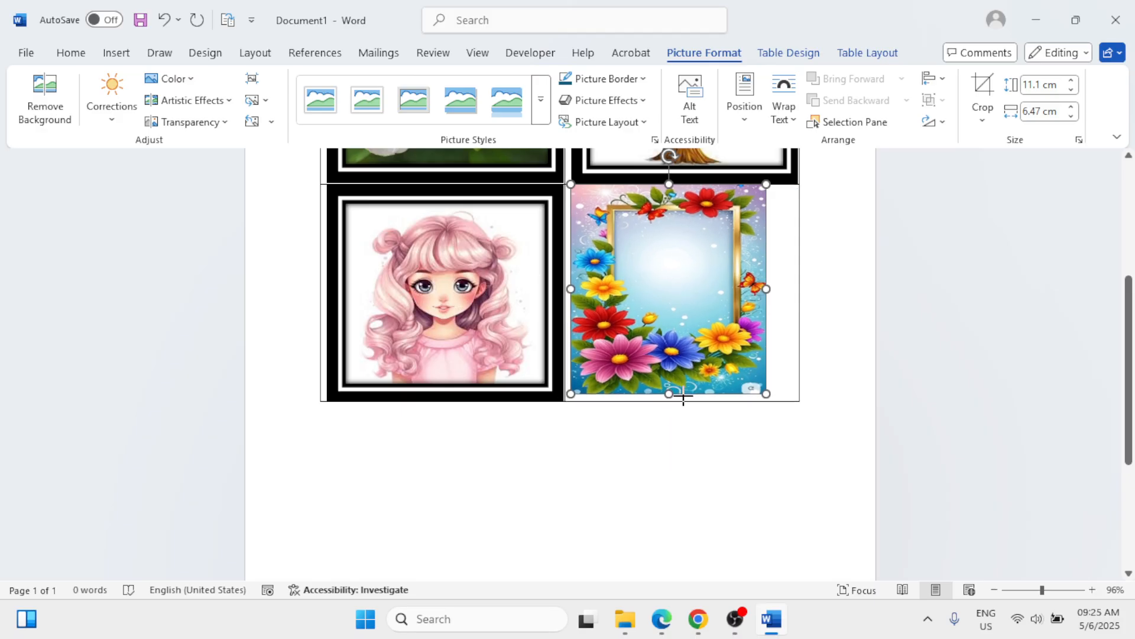
{"action": "left_click_drag", "start_coordinate": [774, 290], "coordinate": [790, 289]}
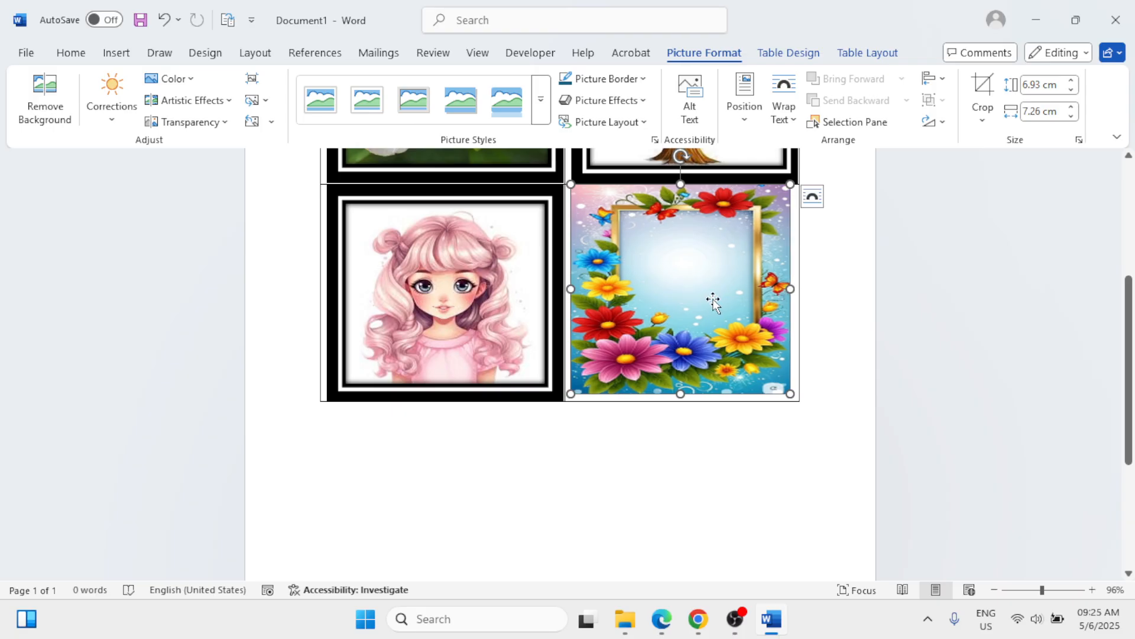
Step: Apply the Double Frame, Black style to the floral border picture and shrink it to about 6.13 cm wide and 5.77 cm high
{"action": "left_click", "coordinate": [540, 99]}
{"action": "left_click", "coordinate": [367, 146]}
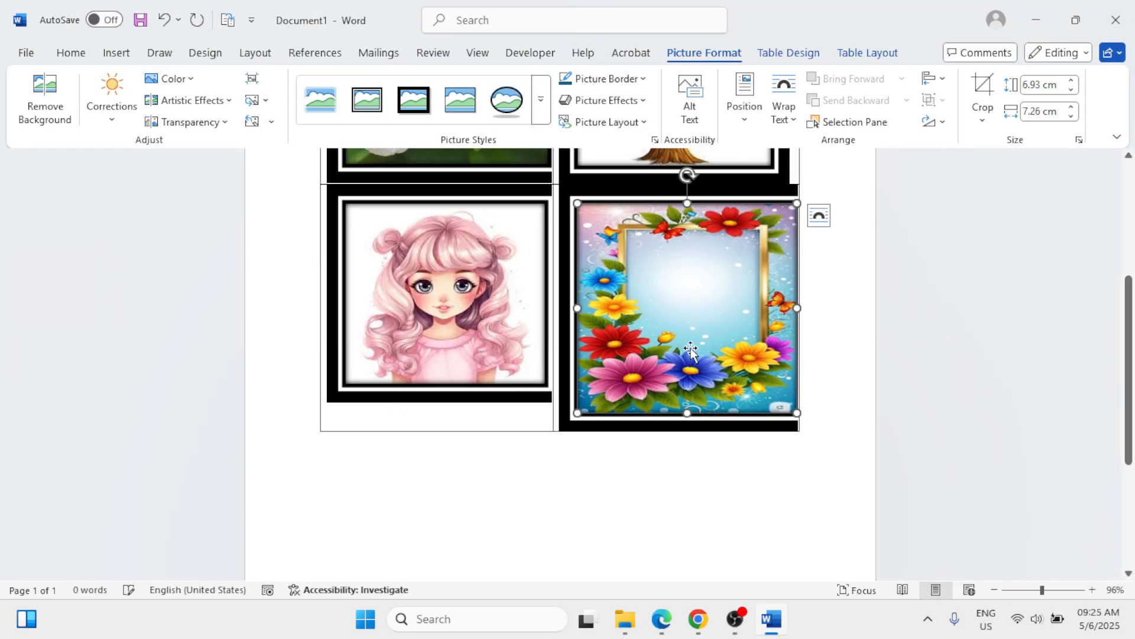
{"action": "left_click_drag", "start_coordinate": [795, 307], "coordinate": [761, 307]}
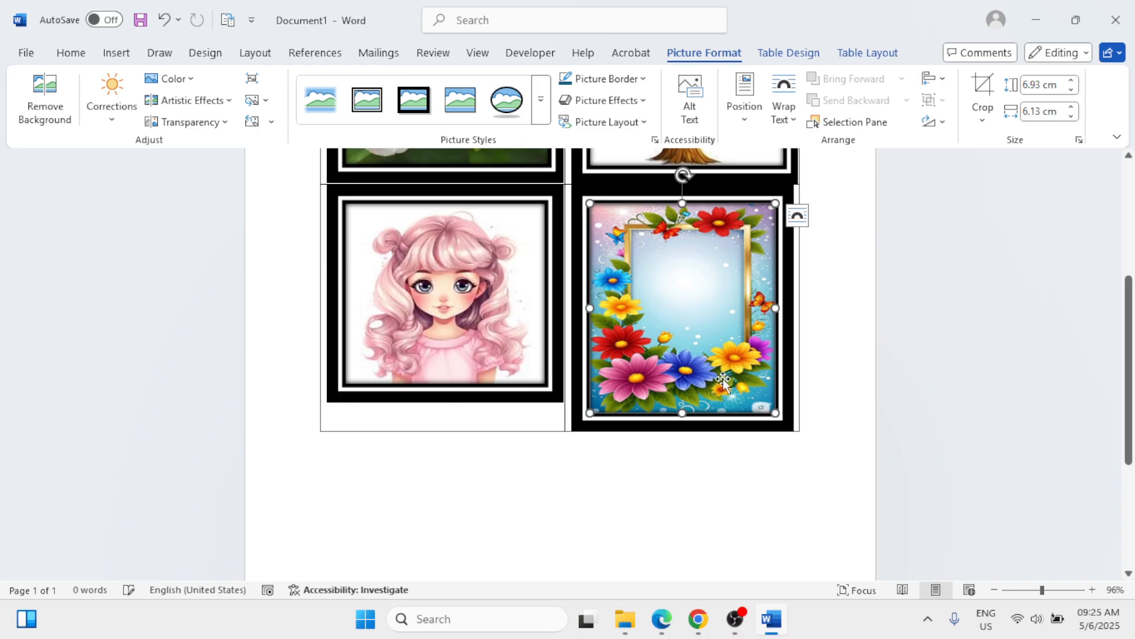
{"action": "left_click_drag", "start_coordinate": [682, 412], "coordinate": [682, 378]}
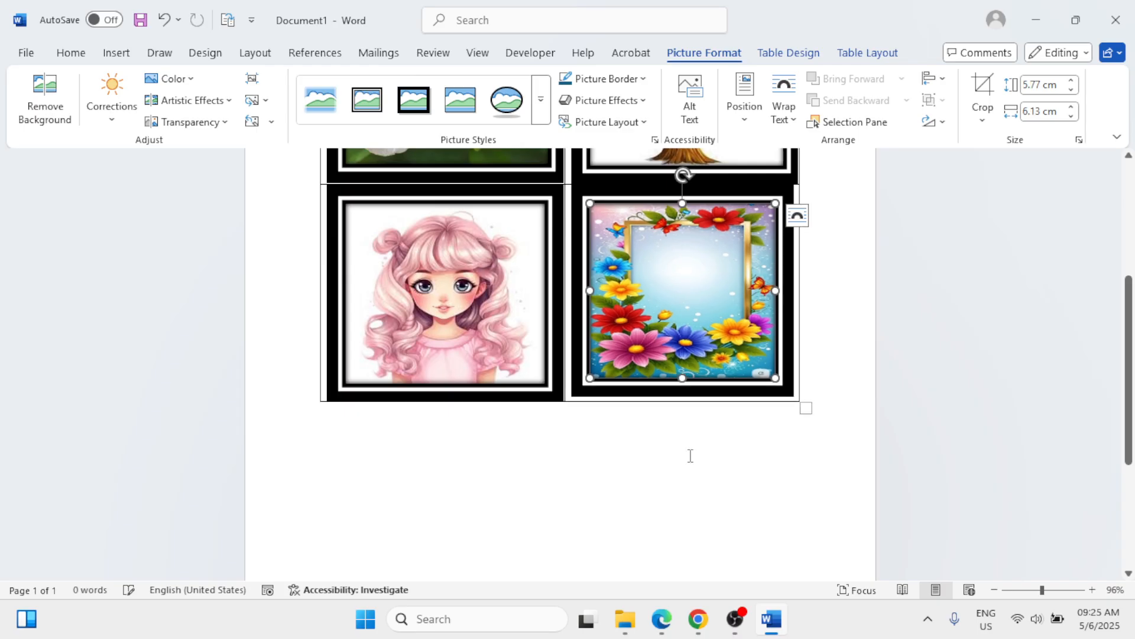
{"action": "left_click", "coordinate": [686, 482]}
Step: Widen the floral border picture slightly so it fills its cell like the tree picture above it
{"action": "scroll", "coordinate": [686, 482], "scroll_direction": "up", "scroll_amount": 5}
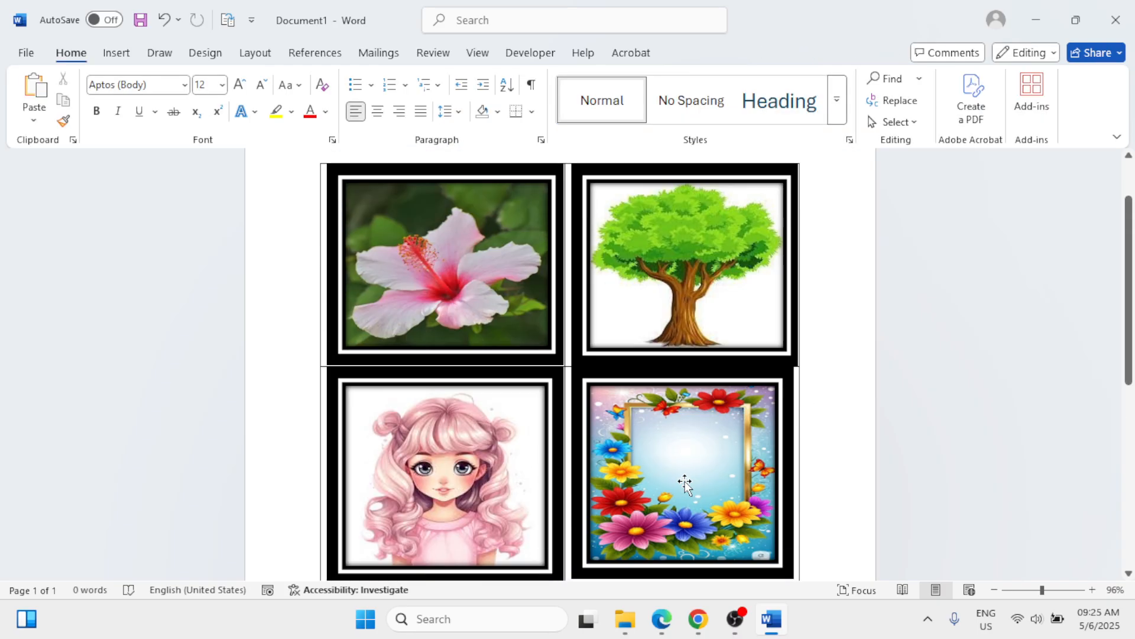
{"action": "left_click", "coordinate": [680, 465]}
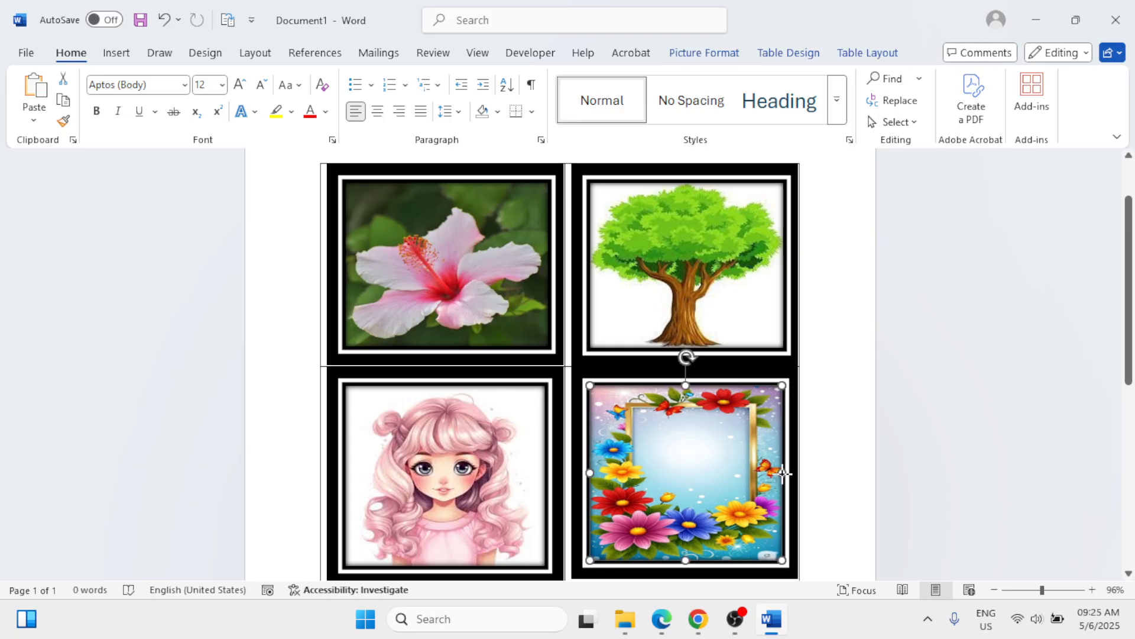
{"action": "scroll", "coordinate": [780, 471], "scroll_direction": "down", "scroll_amount": 1}
{"action": "scroll", "coordinate": [779, 471], "scroll_direction": "up", "scroll_amount": 2}
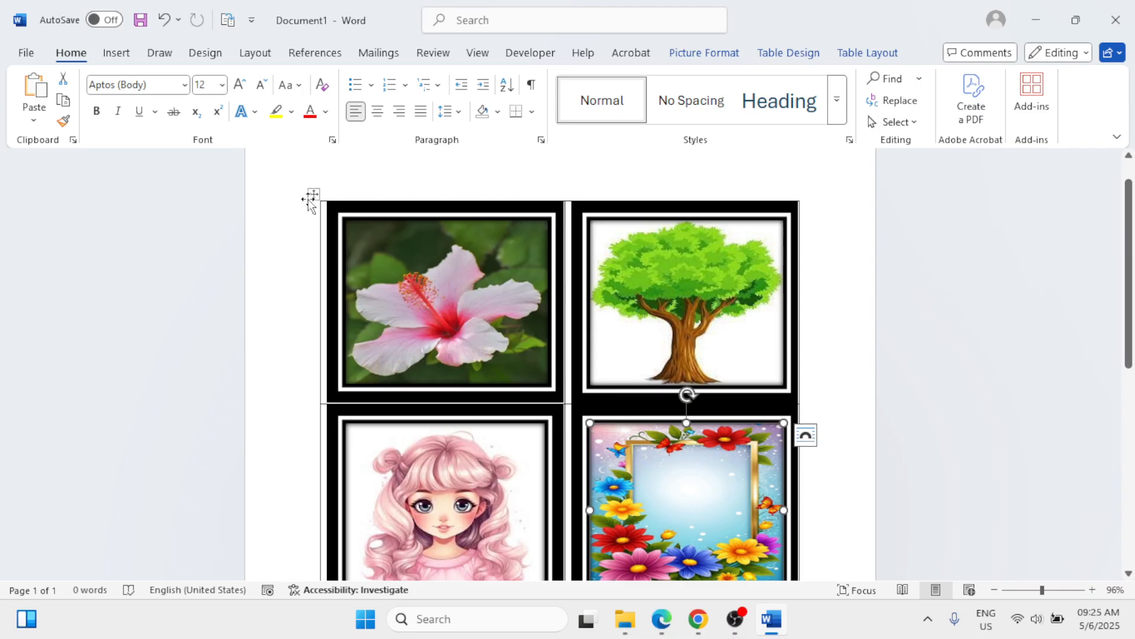
Step: Select the whole table and choose the black double-line theme border style for its borders
{"action": "left_click", "coordinate": [313, 196]}
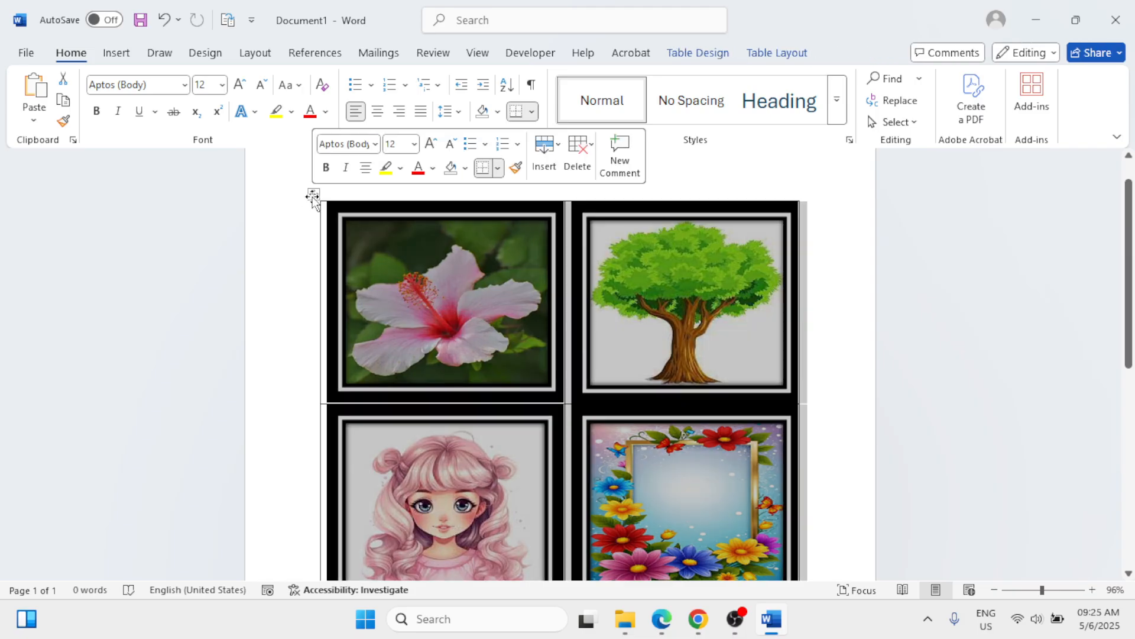
{"action": "right_click", "coordinate": [313, 197]}
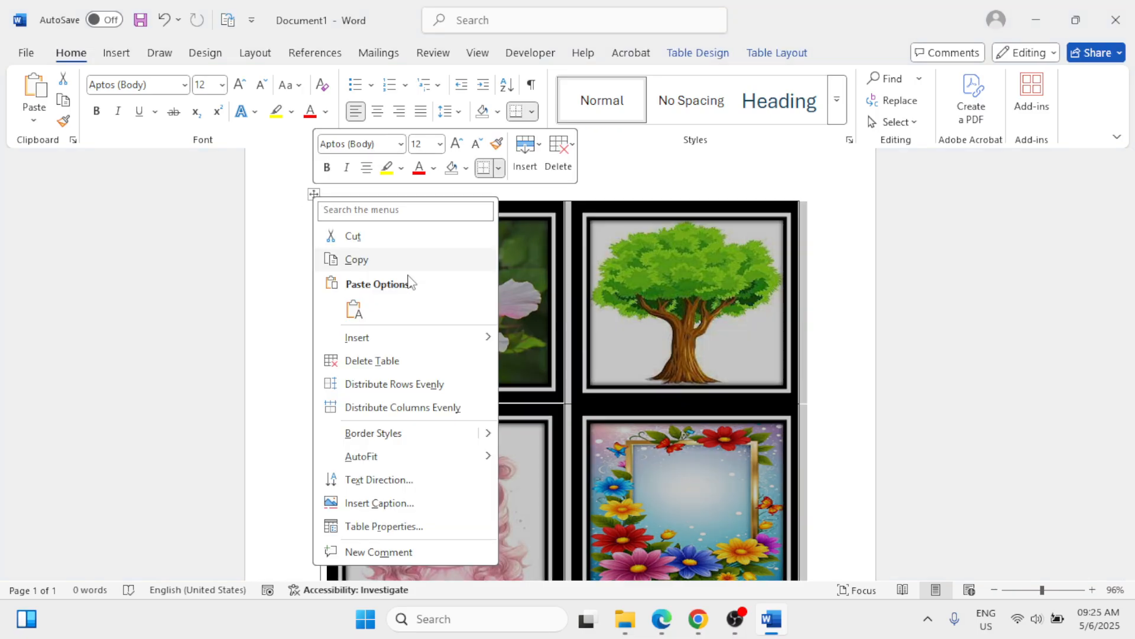
{"action": "key", "text": "Escape"}
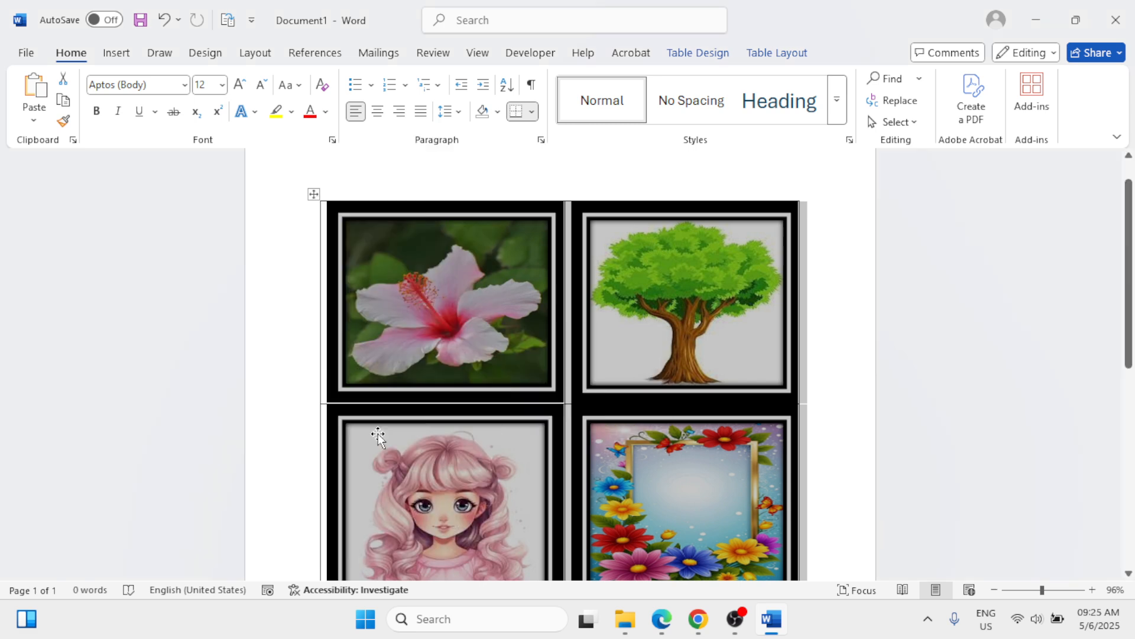
{"action": "right_click", "coordinate": [312, 197]}
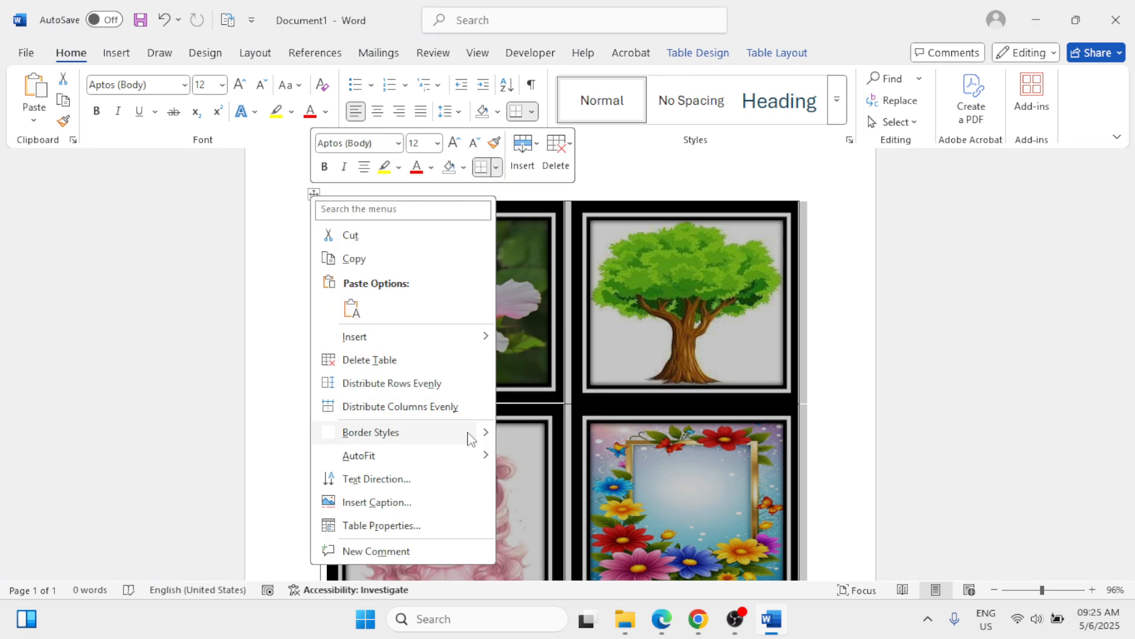
{"action": "mouse_move", "coordinate": [482, 435]}
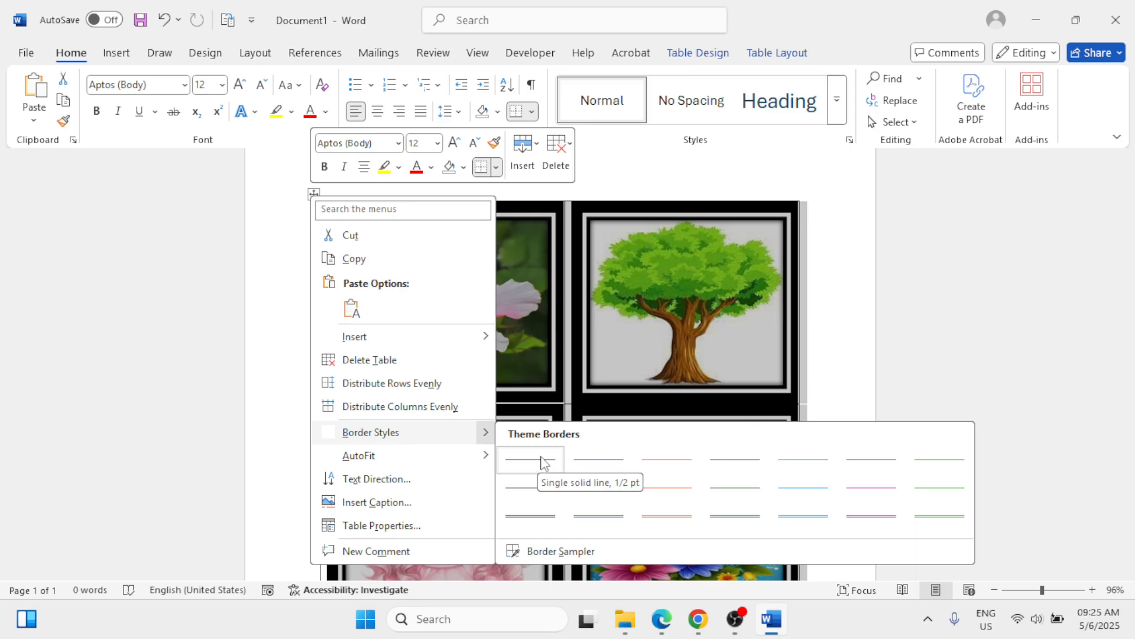
{"action": "left_click", "coordinate": [543, 519]}
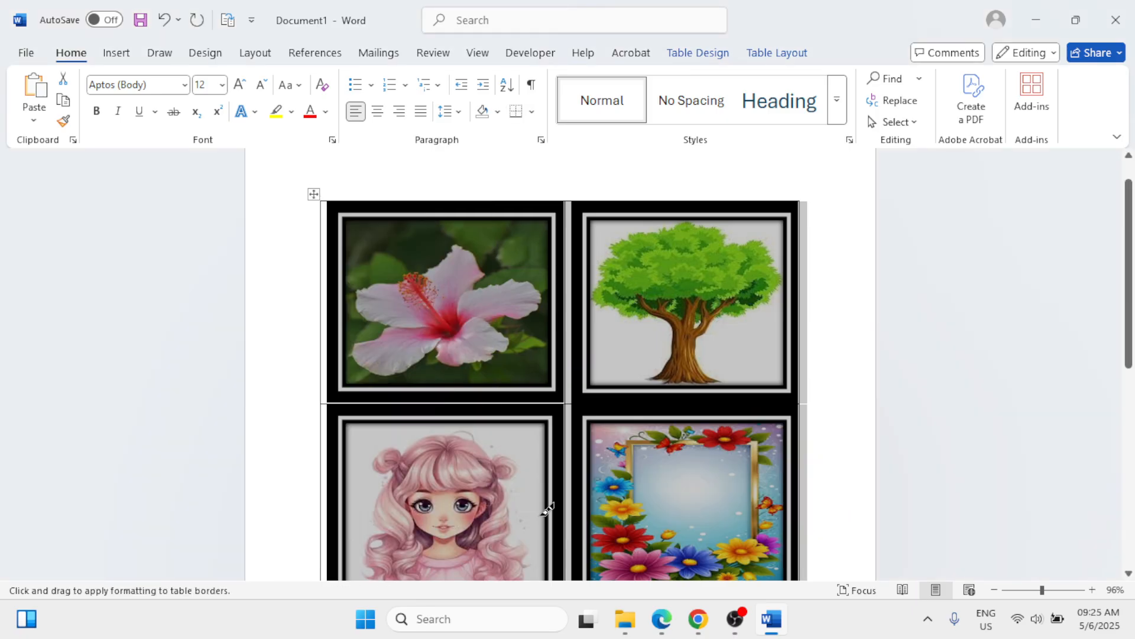
Step: Paint the ½ pt double-line border along the table's outer edges, finish border painting and place the cursor below the table
{"action": "left_click", "coordinate": [324, 204]}
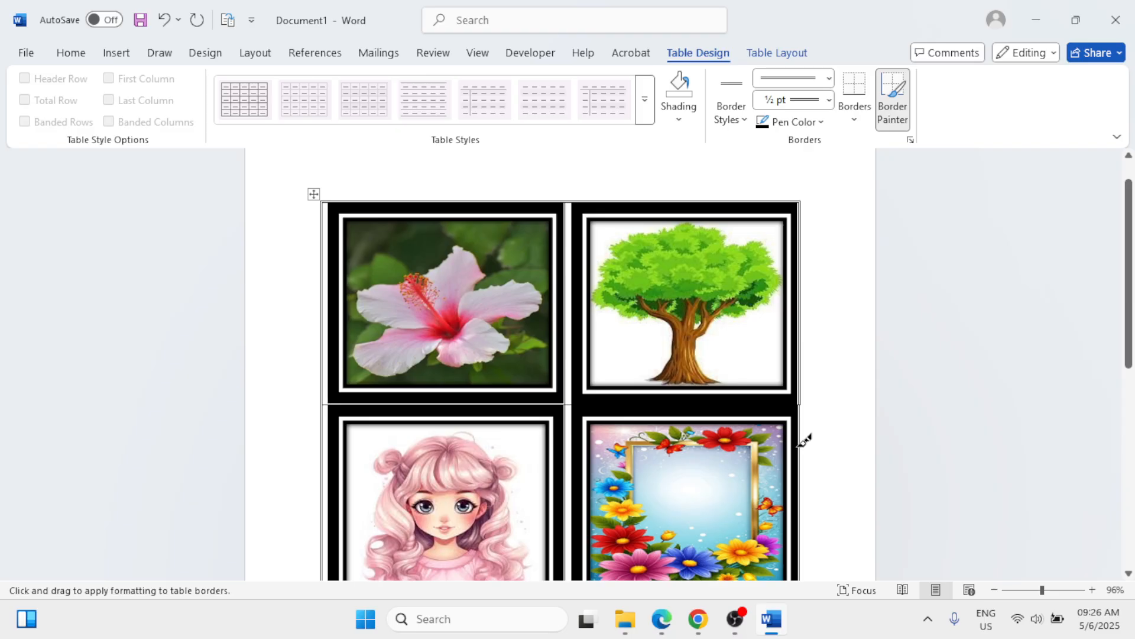
{"action": "scroll", "coordinate": [804, 439], "scroll_direction": "down", "scroll_amount": 3}
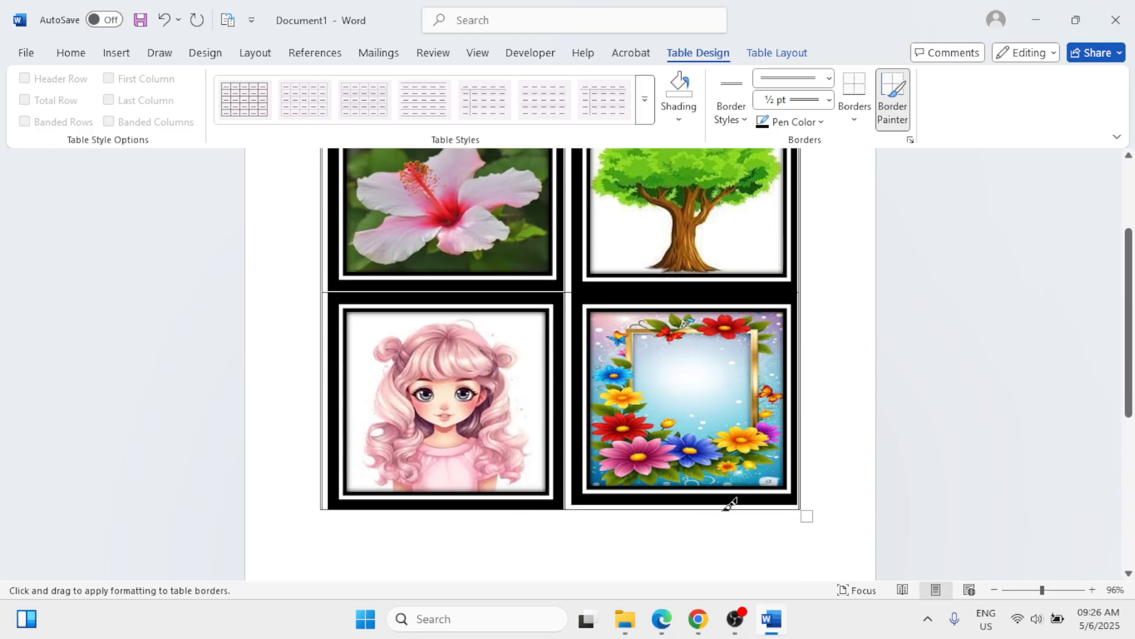
{"action": "key", "text": "Escape"}
{"action": "scroll", "coordinate": [727, 507], "scroll_direction": "up", "scroll_amount": 2}
{"action": "scroll", "coordinate": [719, 503], "scroll_direction": "down", "scroll_amount": 4}
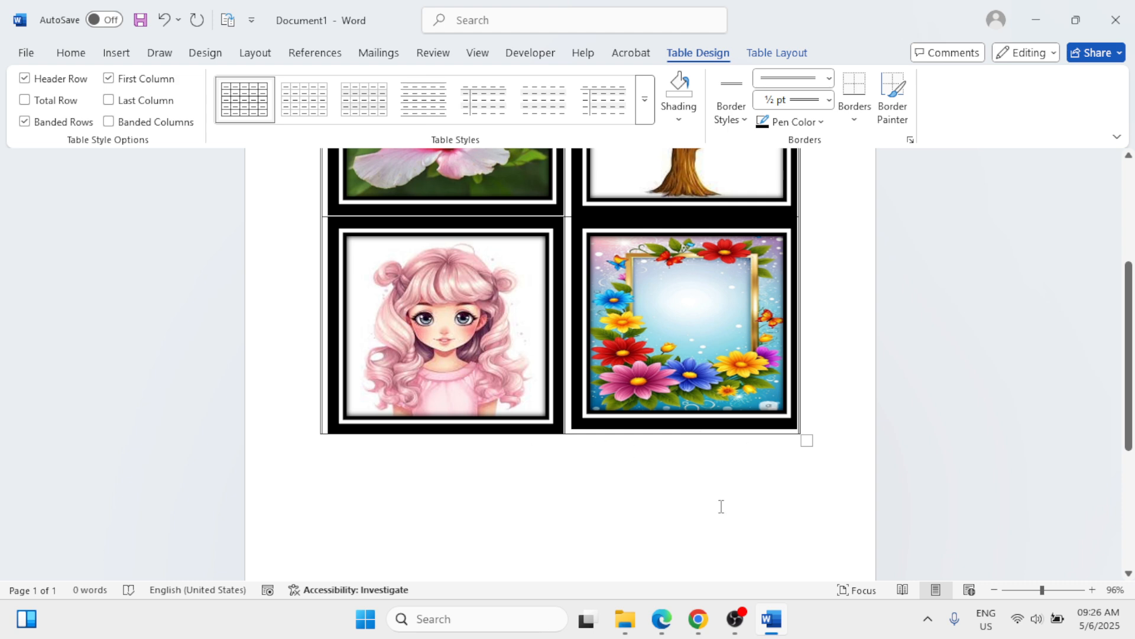
{"action": "left_click", "coordinate": [698, 544]}
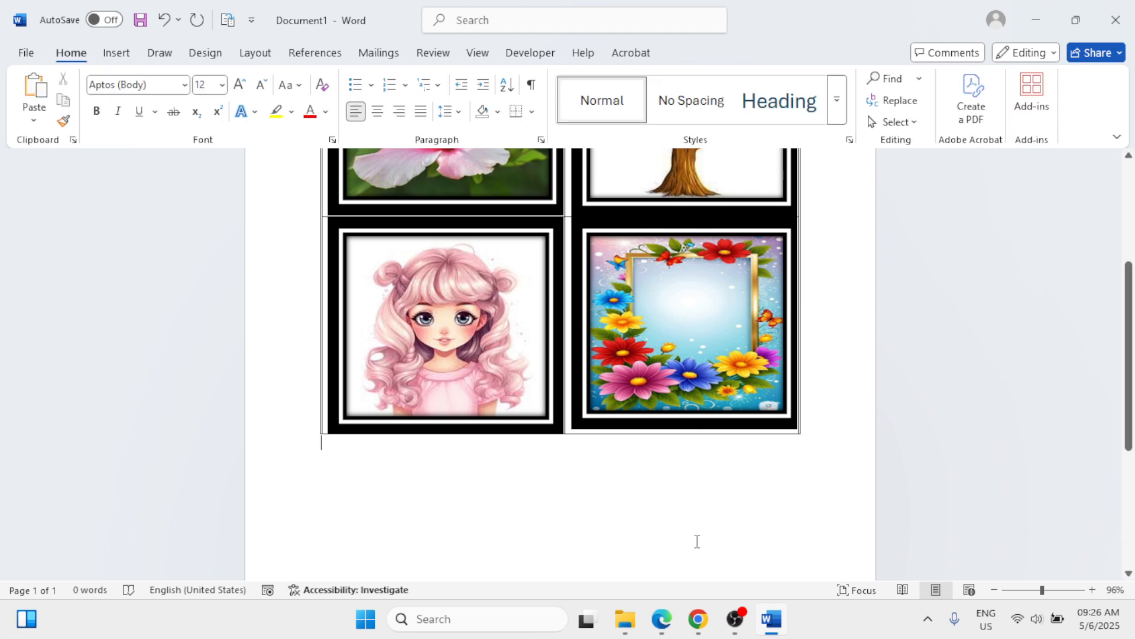
{"action": "scroll", "coordinate": [697, 541], "scroll_direction": "up", "scroll_amount": 4}
{"action": "scroll", "coordinate": [695, 541], "scroll_direction": "up", "scroll_amount": 2}
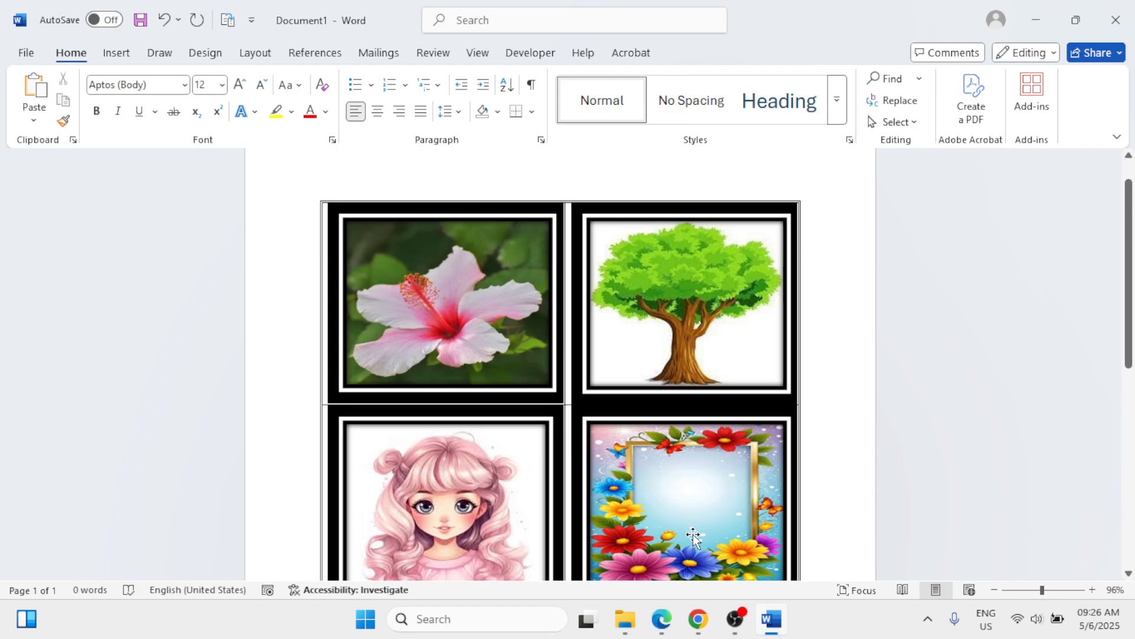
{"action": "scroll", "coordinate": [693, 535], "scroll_direction": "down", "scroll_amount": 3}
{"action": "scroll", "coordinate": [693, 532], "scroll_direction": "up", "scroll_amount": 1}
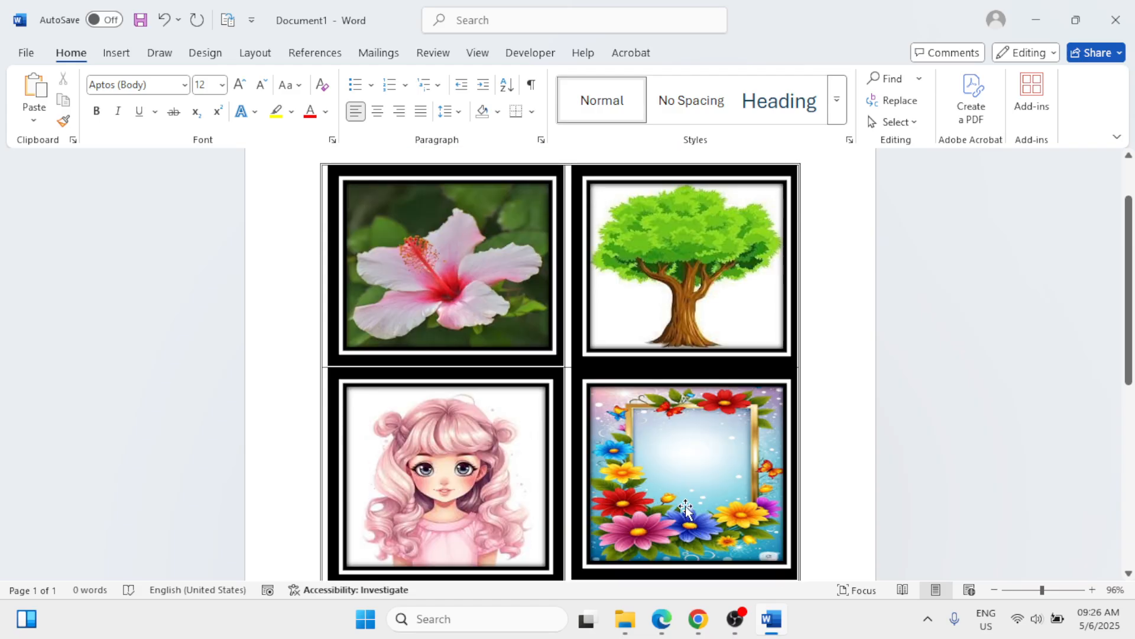